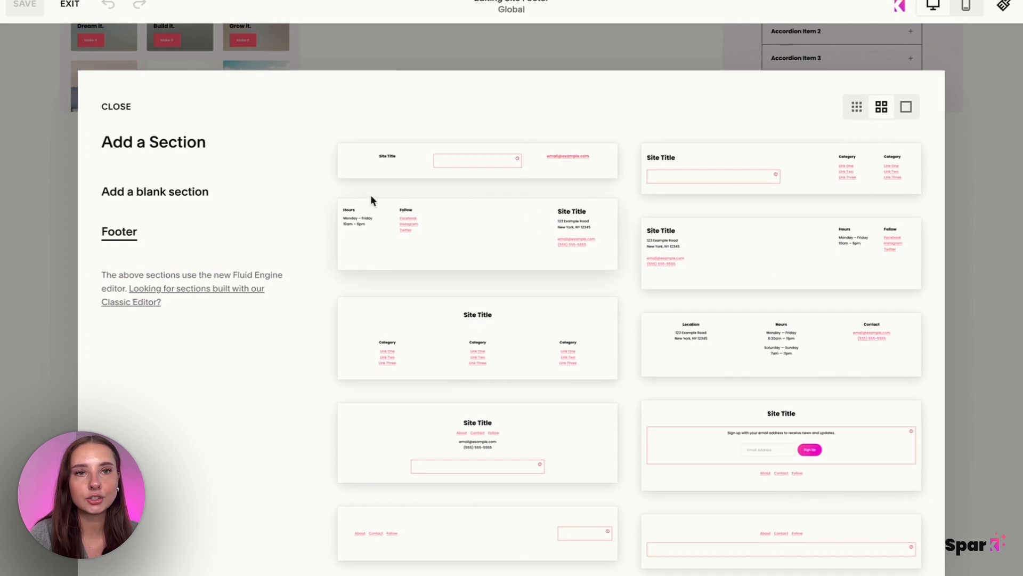
Add a blank section to the site footer and insert an image block into it.
click(198, 193)
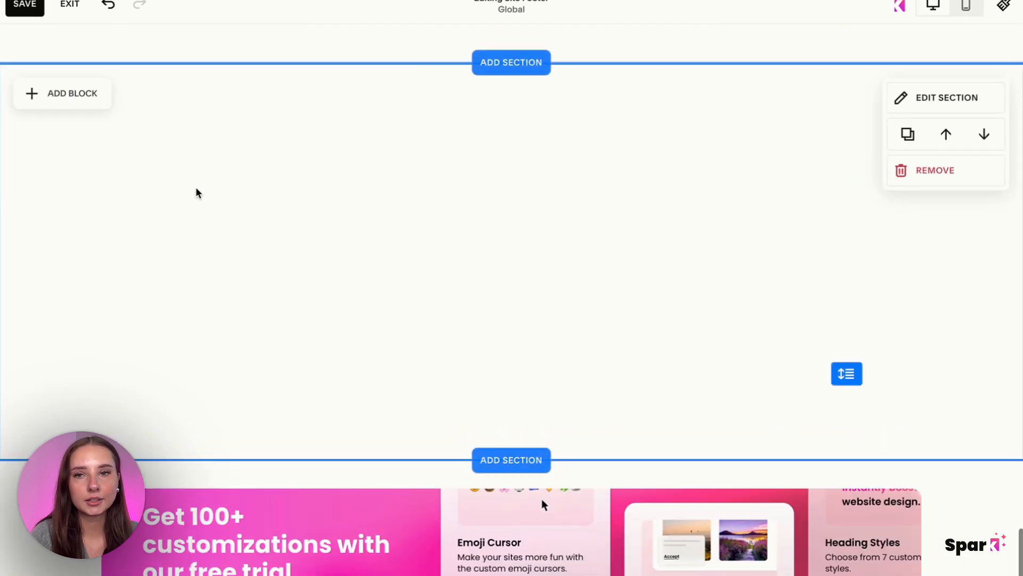
scroll(327, 320, up, 2)
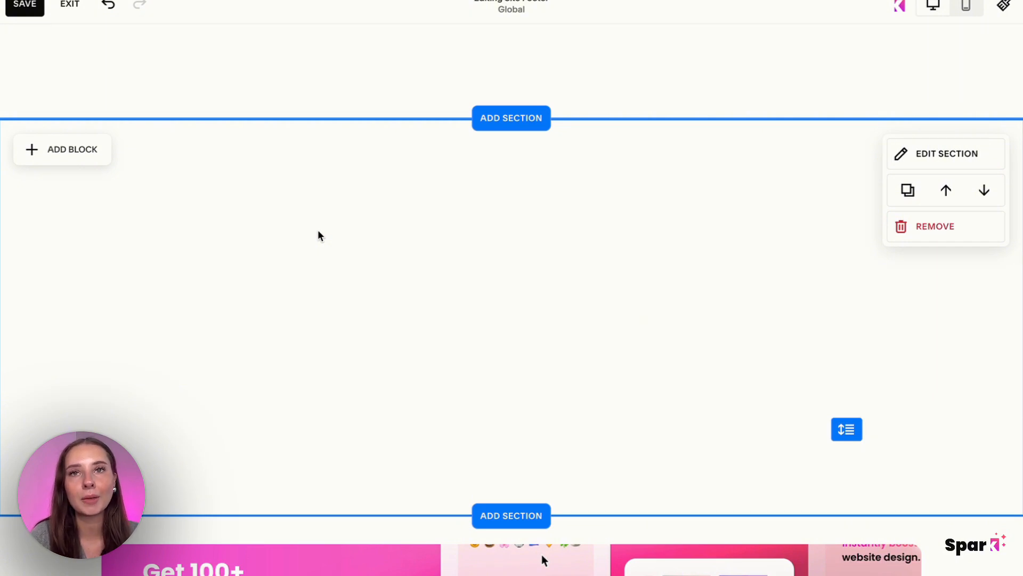
click(69, 147)
click(217, 198)
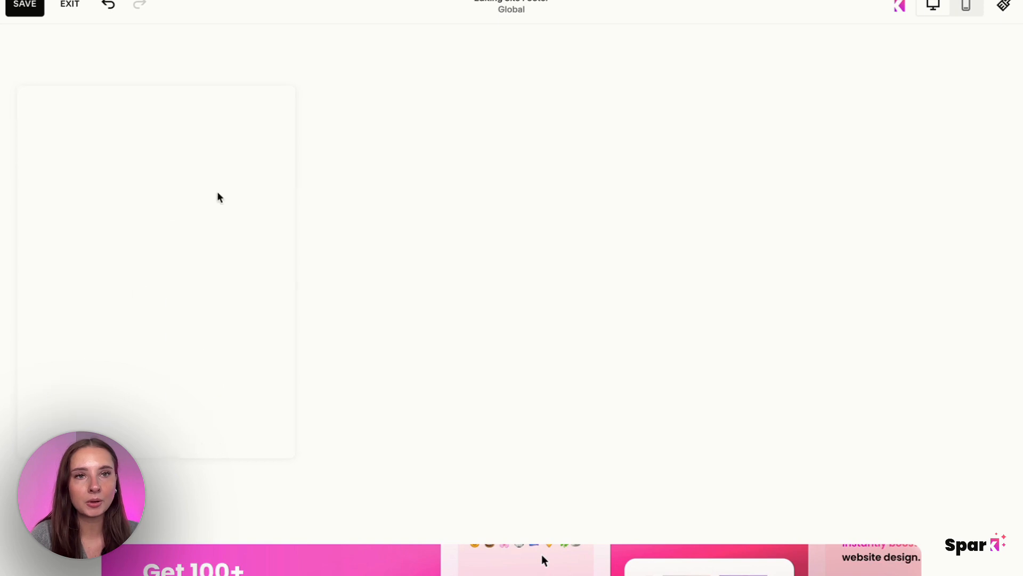
Fill the image block with the blog preview picture captioned "Add 1600+ icons" from the image library.
click(138, 294)
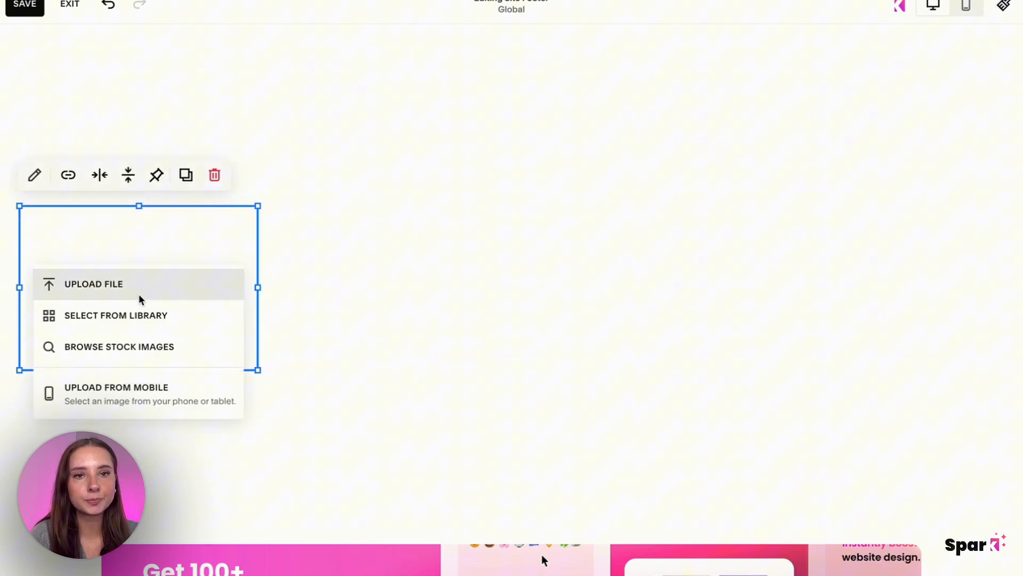
click(165, 316)
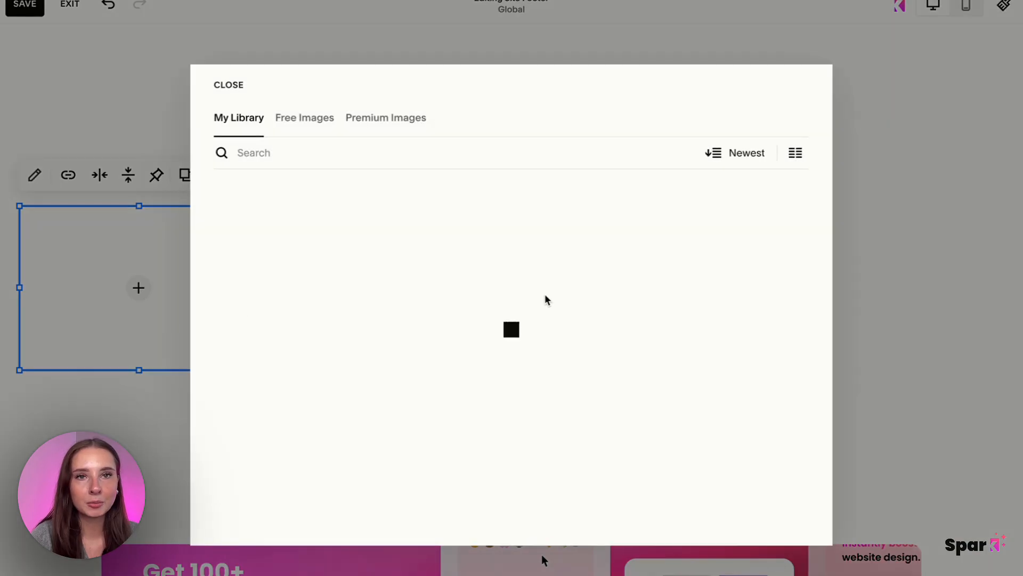
scroll(546, 299, down, 3)
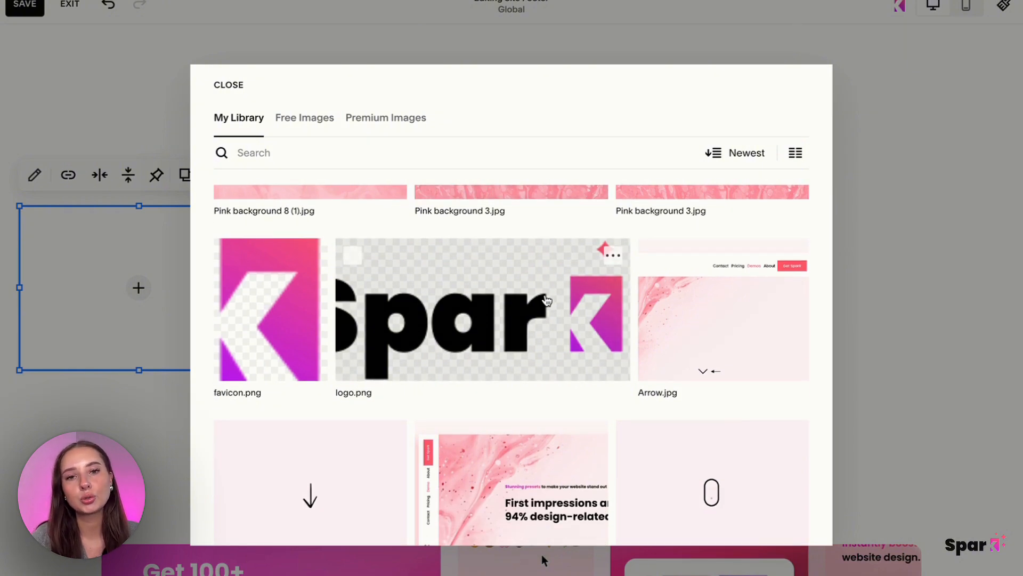
scroll(547, 300, down, 15)
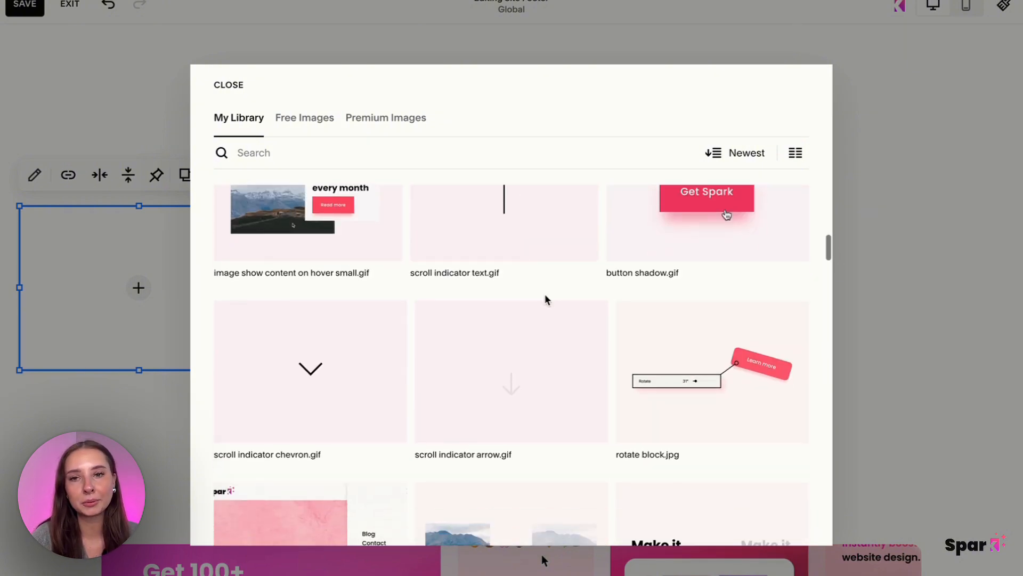
scroll(546, 299, down, 15)
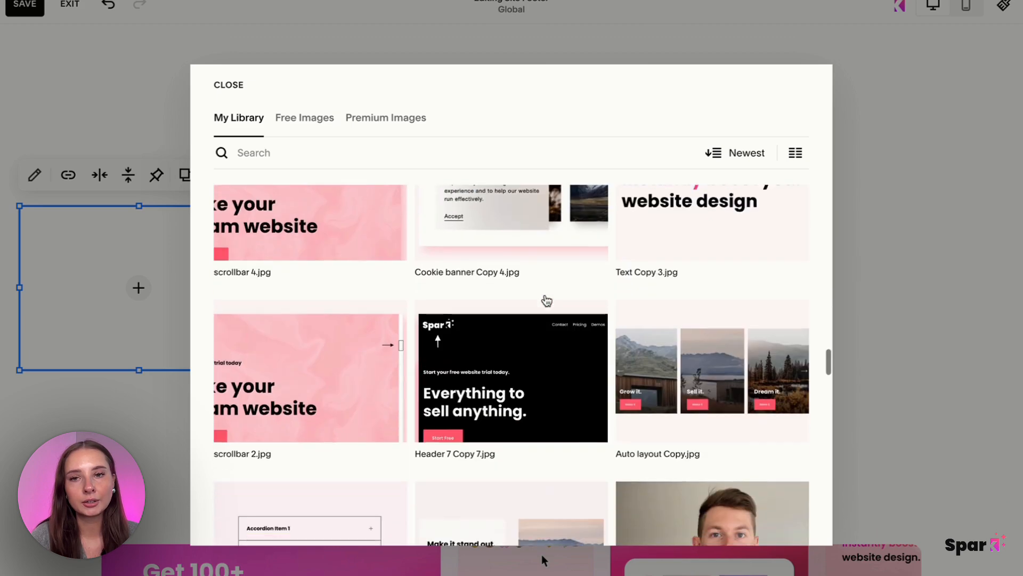
scroll(546, 300, down, 15)
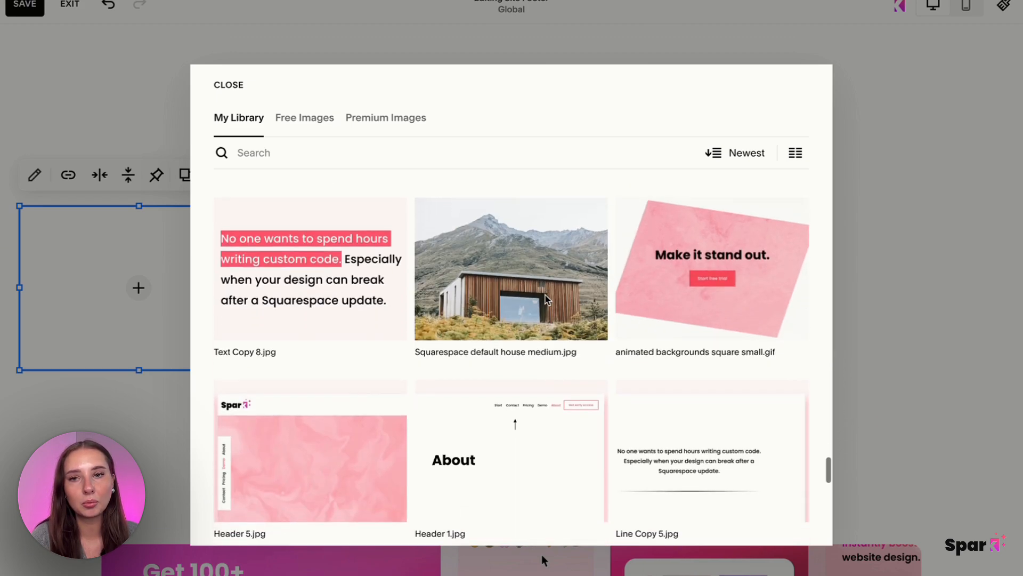
scroll(547, 301, down, 5)
click(545, 299)
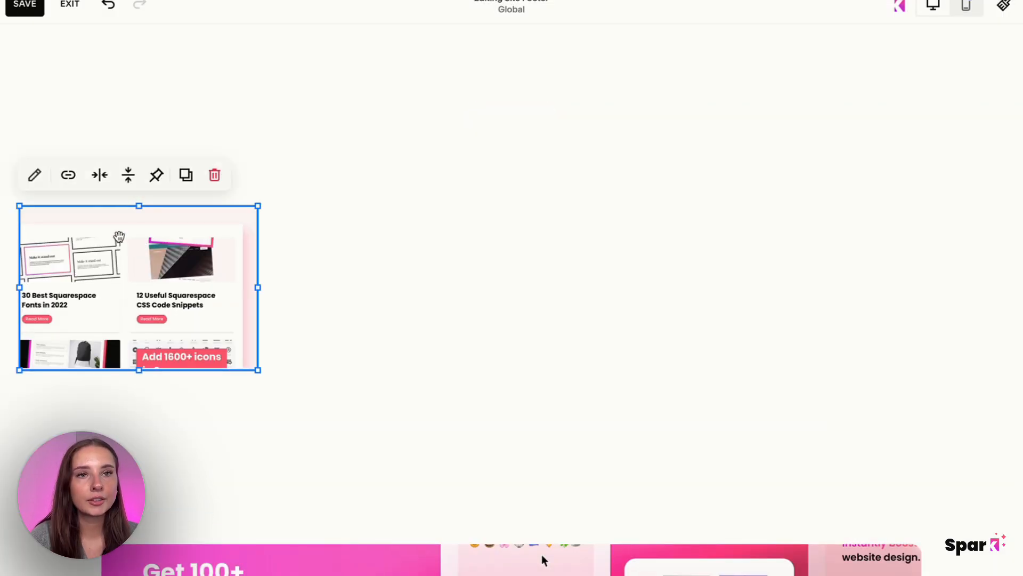
Remove the blog image's existing link and link the image to the Blog page (/blog).
click(70, 184)
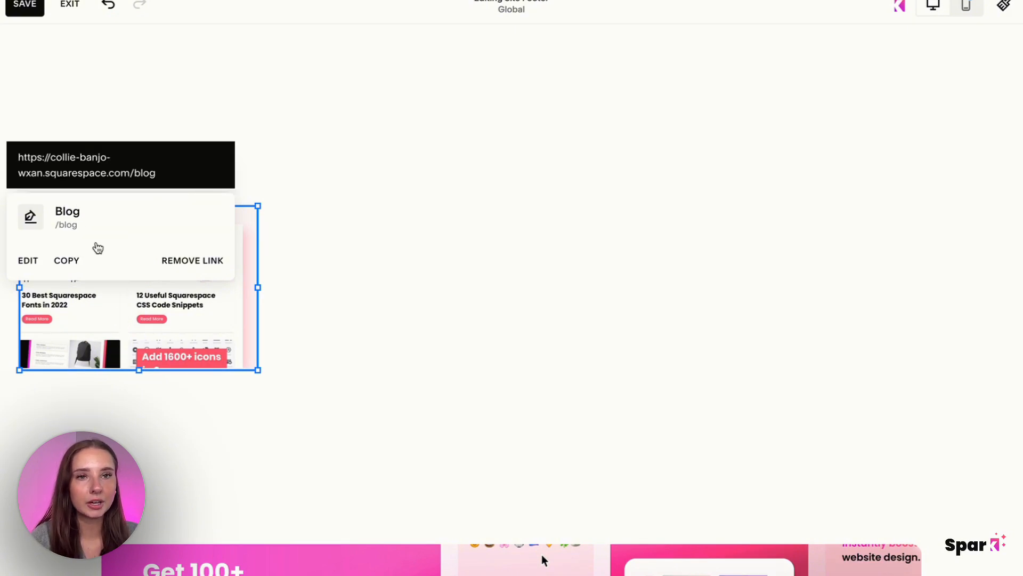
click(201, 262)
text(blog)
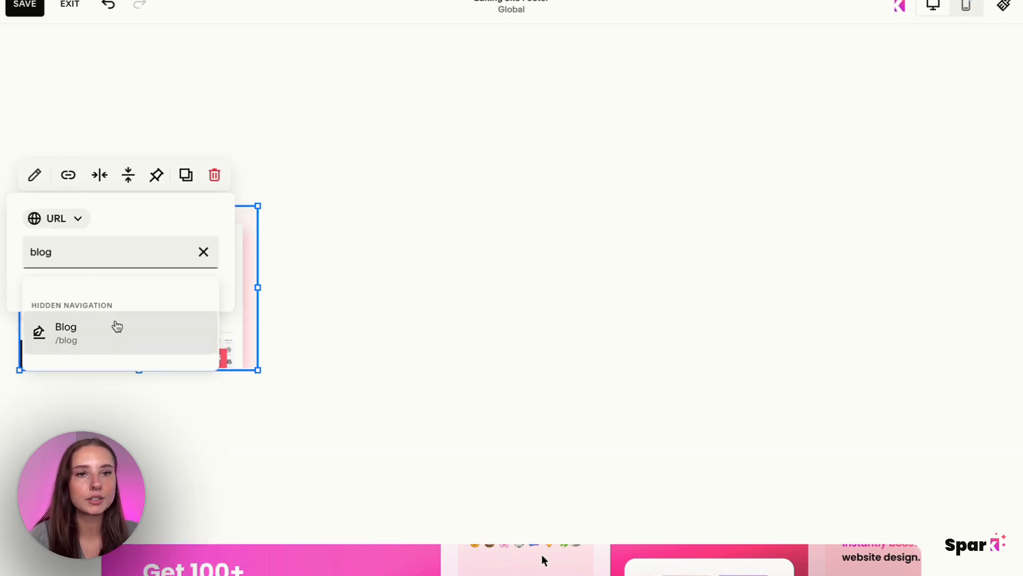
click(115, 326)
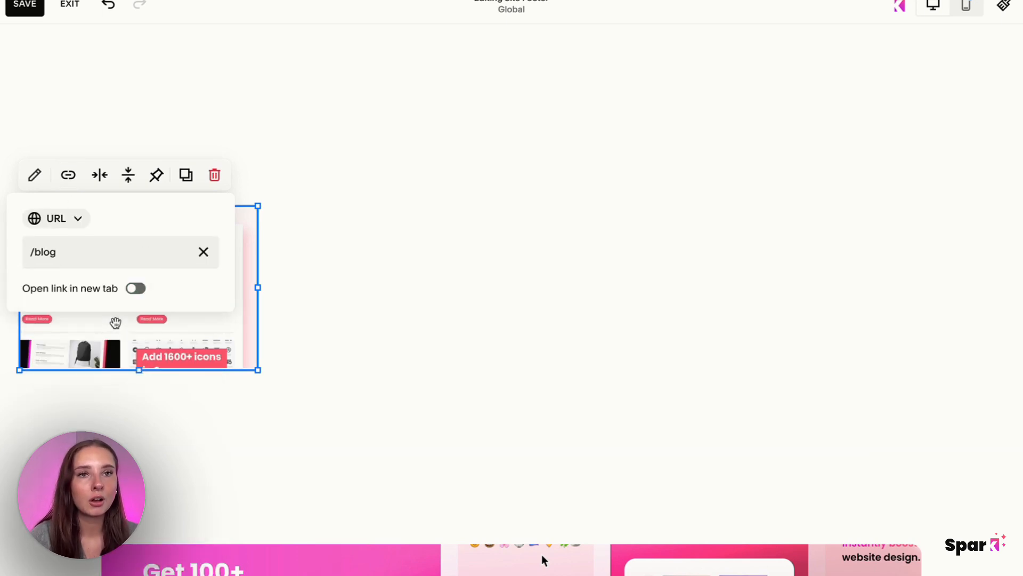
Add a text block reading "Blog" to the new footer section and centre its text.
click(70, 130)
click(56, 150)
click(83, 207)
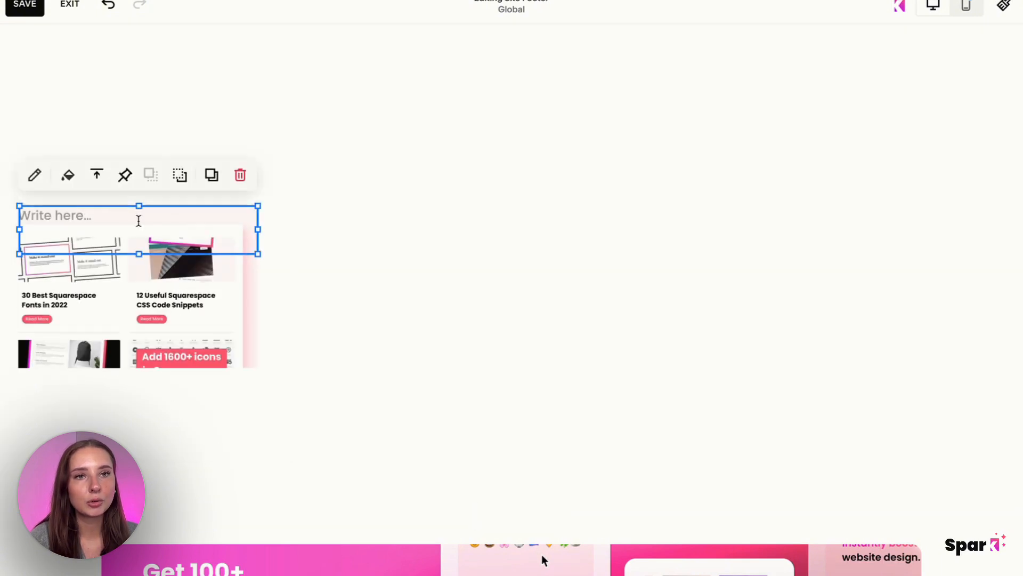
click(110, 215)
text(Blog)
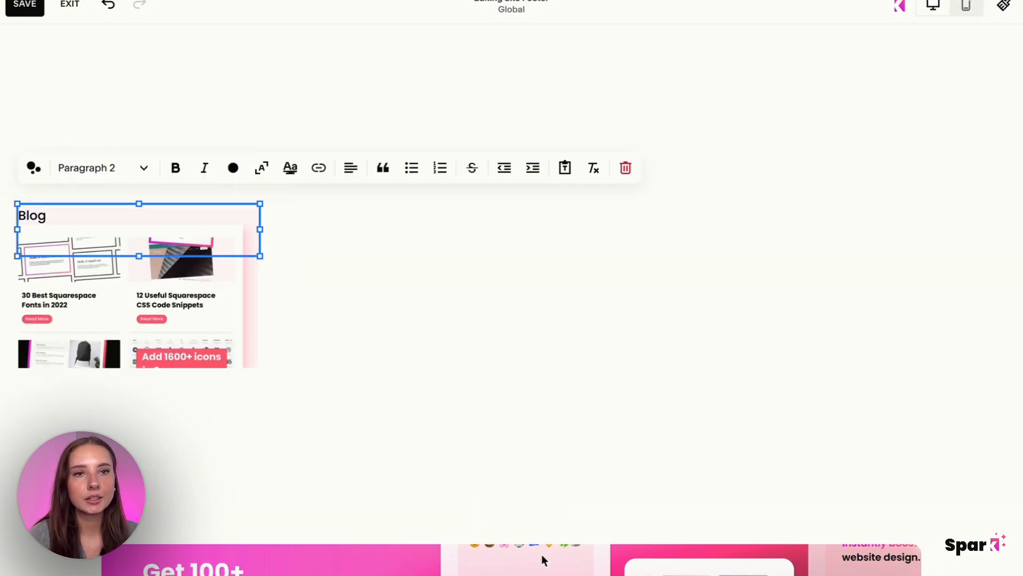
click(349, 174)
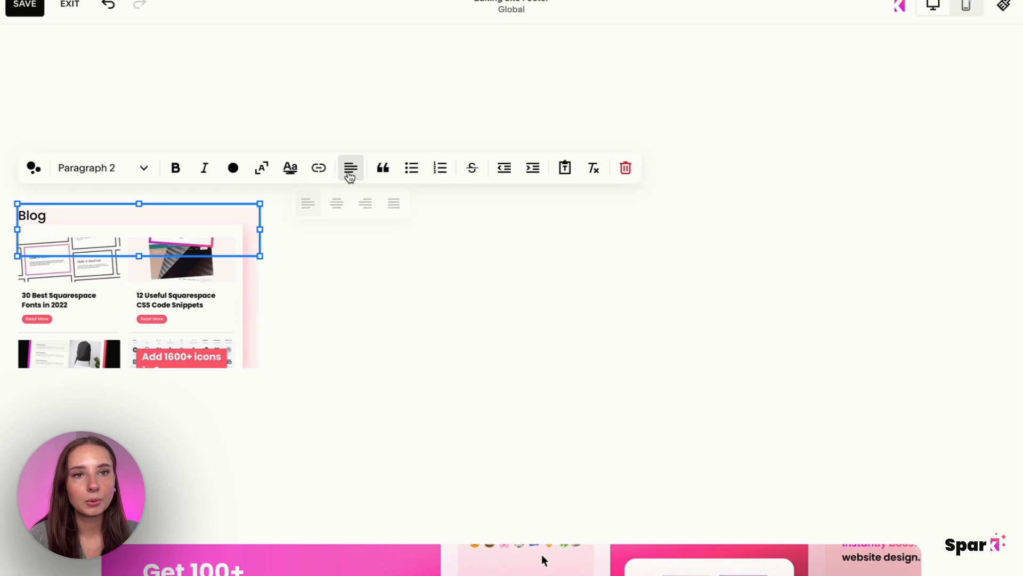
click(338, 206)
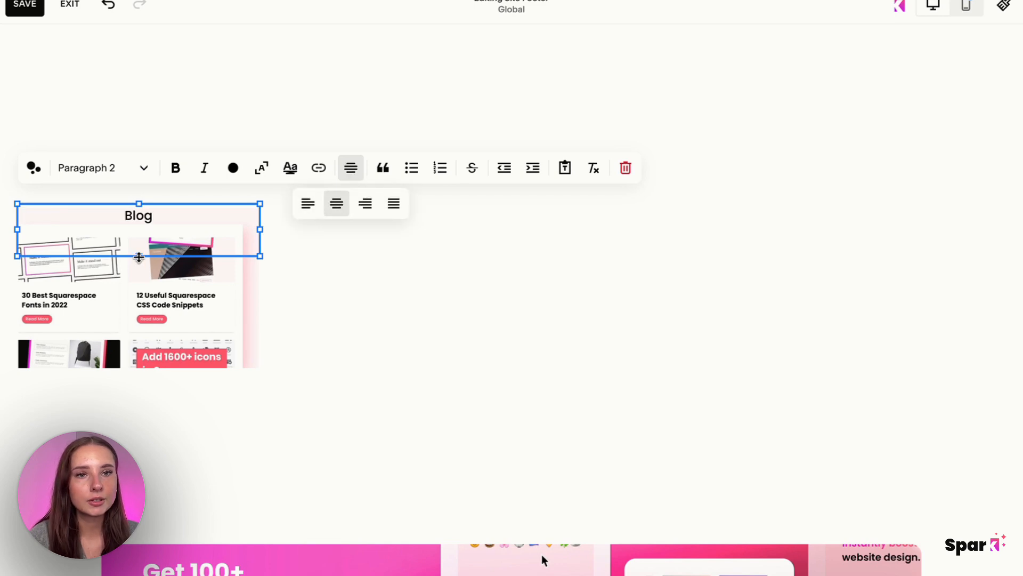
Shrink the "Blog" text block to one line, shift the blog image inward and place the text directly above it.
drag(139, 258, 142, 223)
click(303, 243)
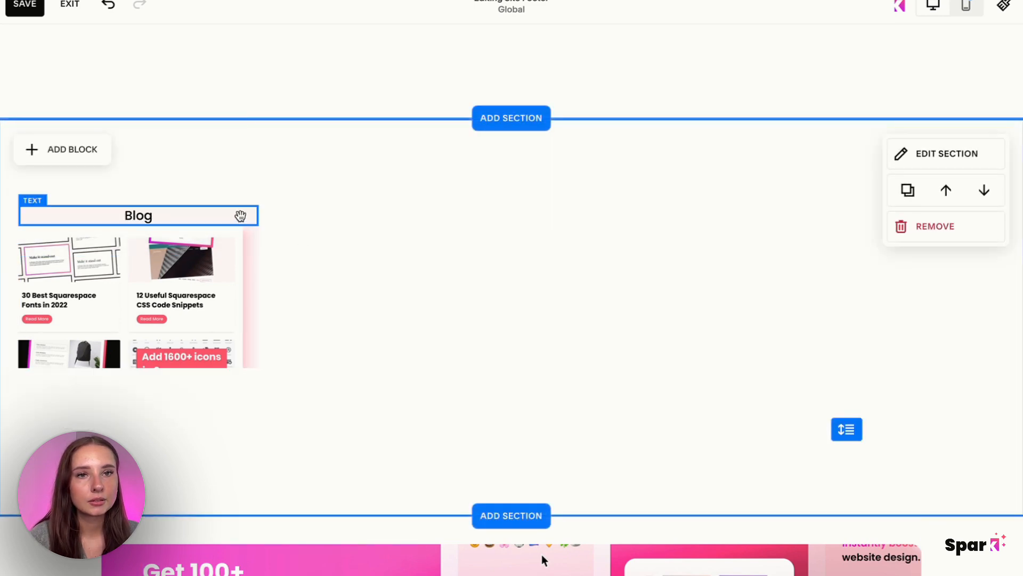
drag(240, 216, 220, 171)
drag(194, 290, 362, 315)
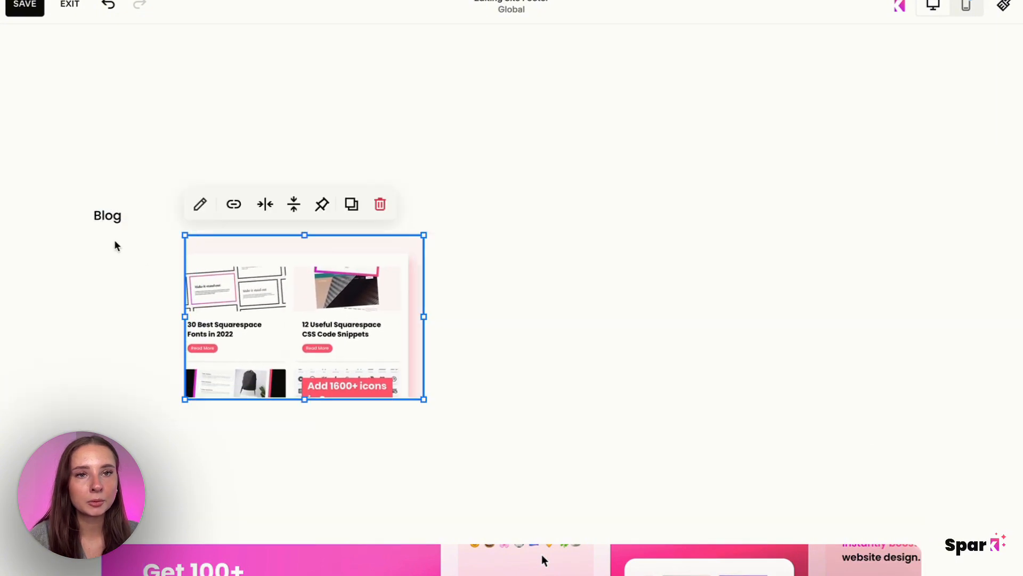
drag(114, 216, 296, 199)
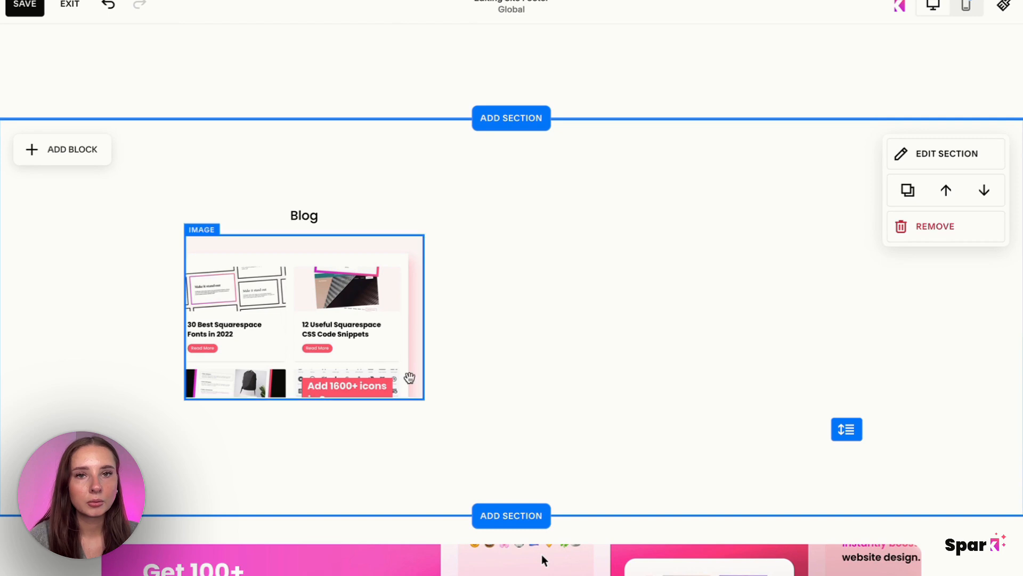
Add a second image block beside the blog image and fill it with line.gif from the image library.
click(104, 154)
click(195, 205)
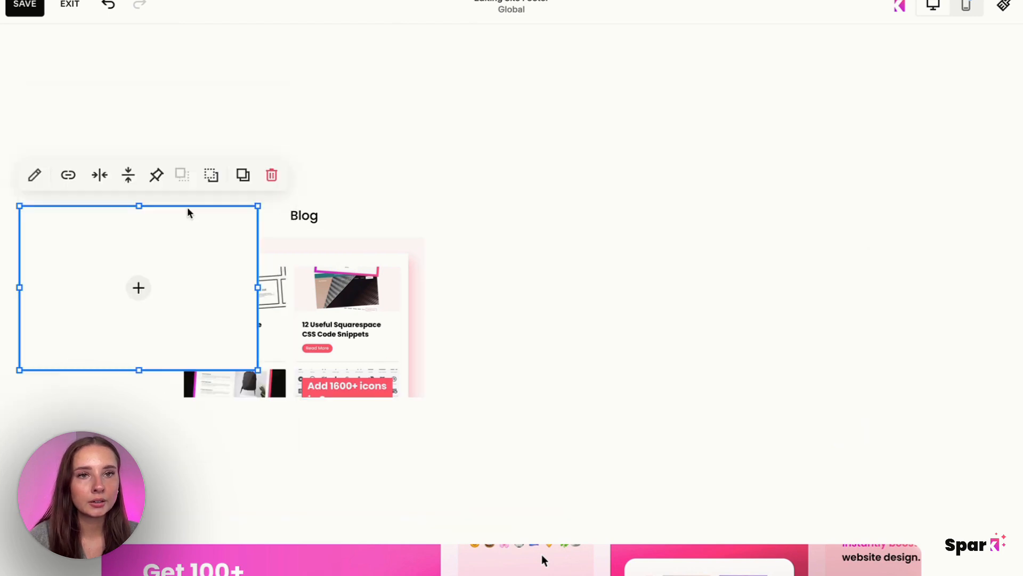
drag(195, 280, 626, 284)
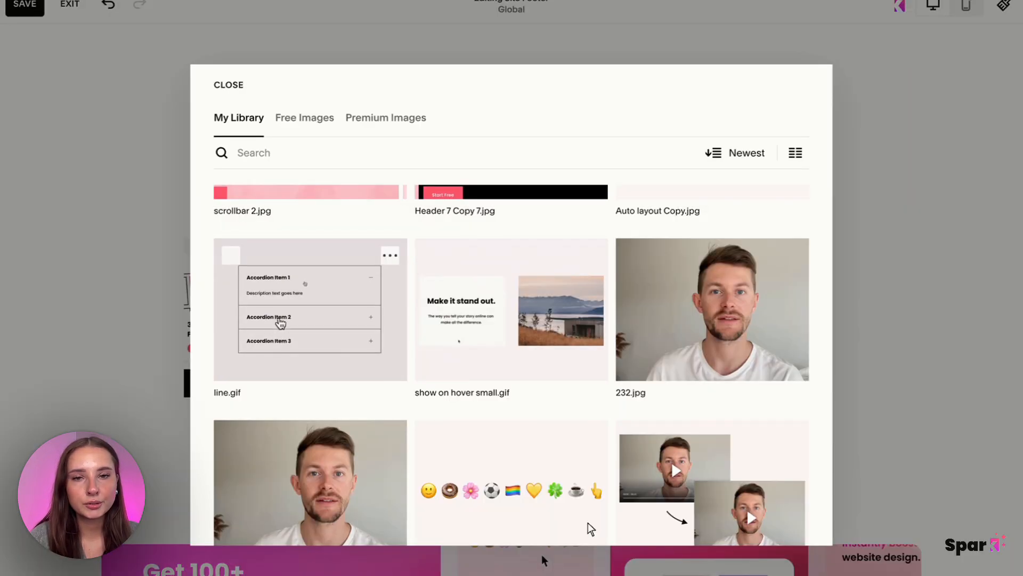
click(280, 320)
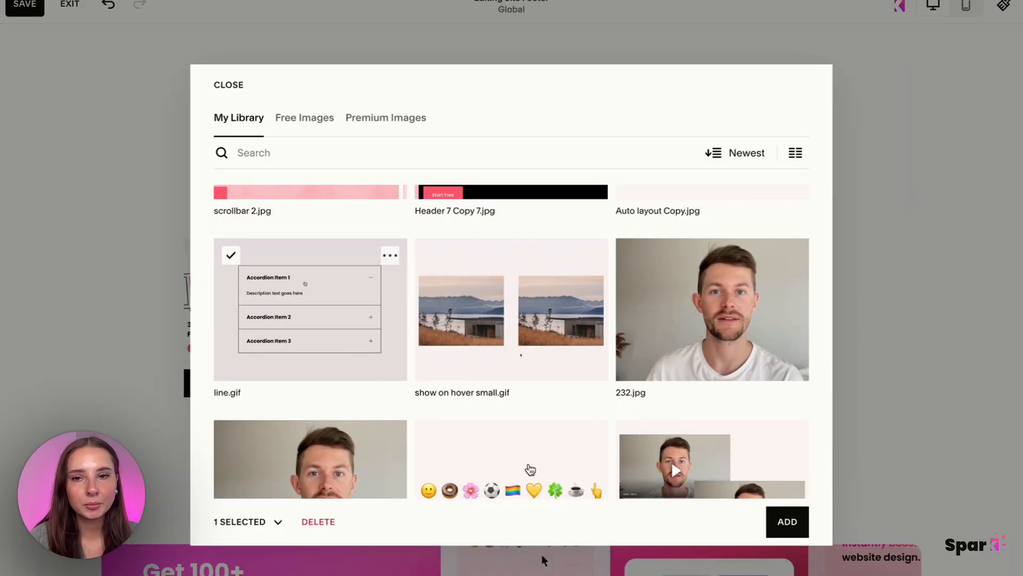
click(788, 521)
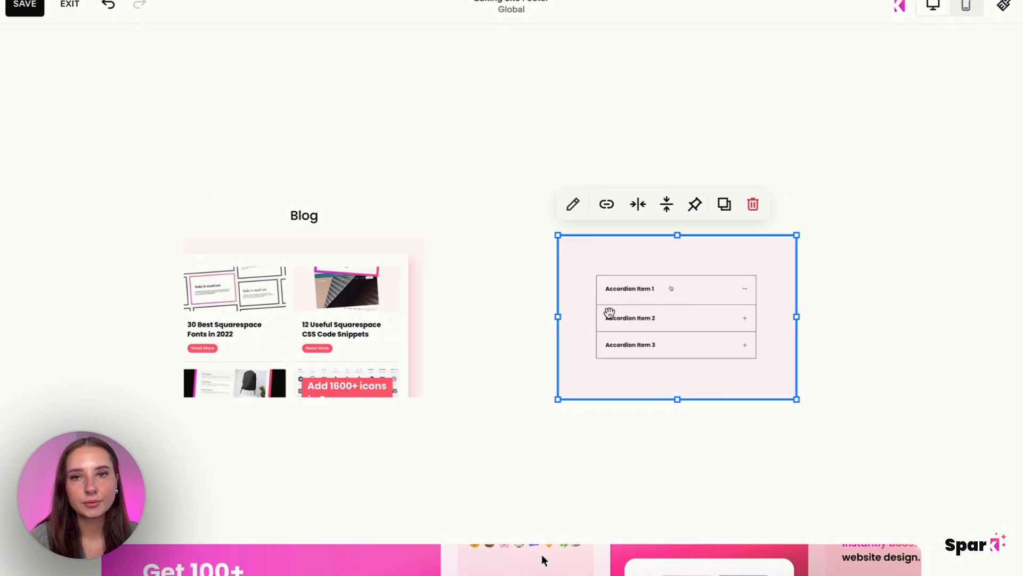
Add a centred text block reading "FAQ" and place it as a one-line title above the accordion image.
click(504, 174)
click(68, 154)
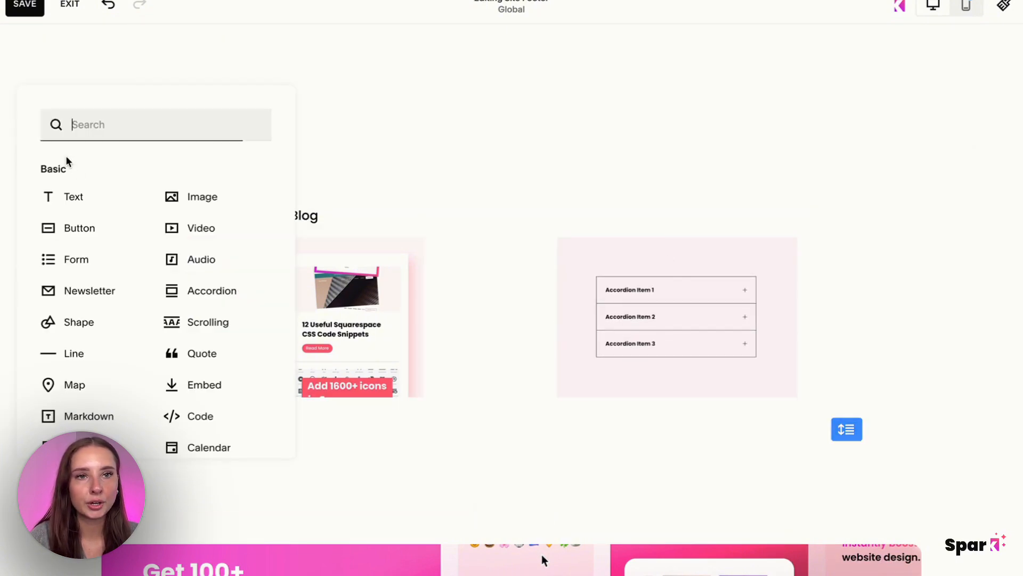
click(85, 200)
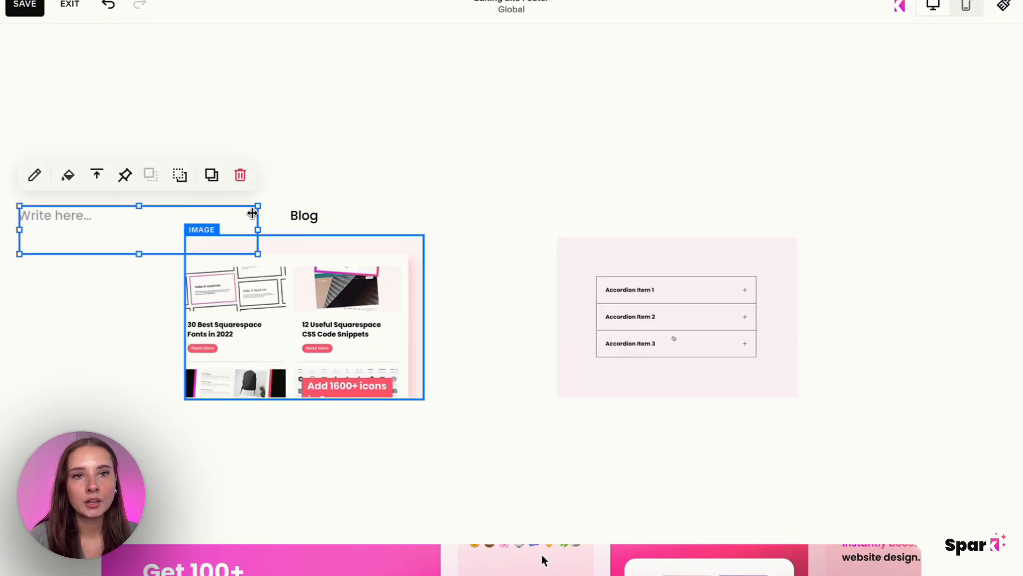
click(126, 222)
text(FA)
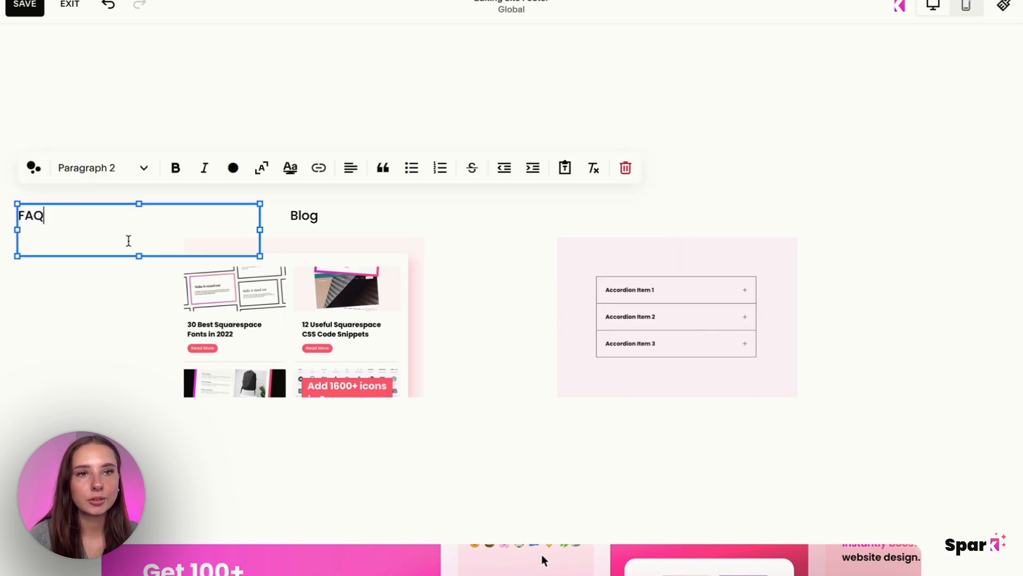
text(Q)
click(350, 167)
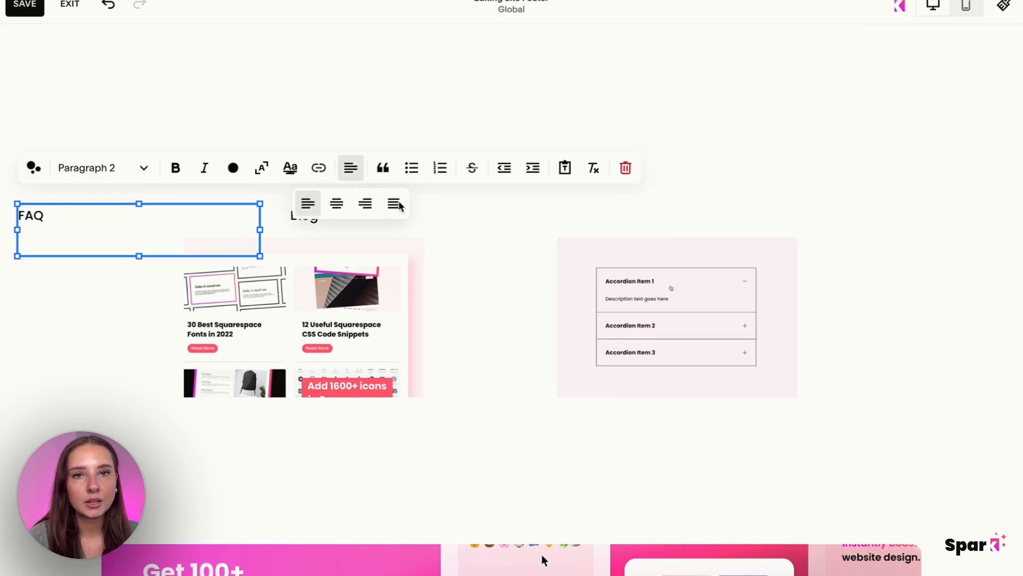
click(336, 205)
drag(169, 258, 676, 216)
Link the "Blog" title text to the Blog page (/blog).
click(314, 219)
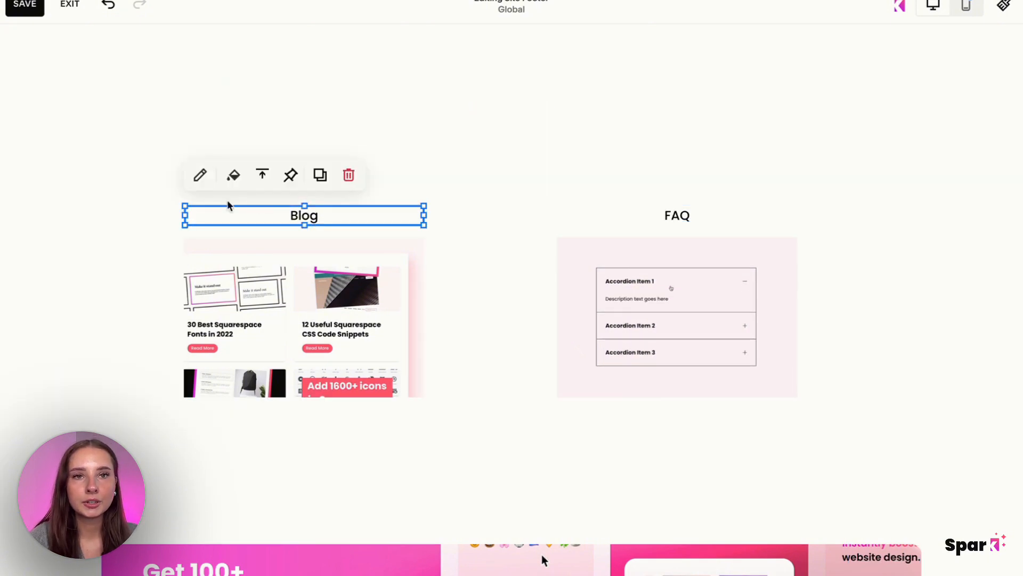
click(203, 181)
click(474, 178)
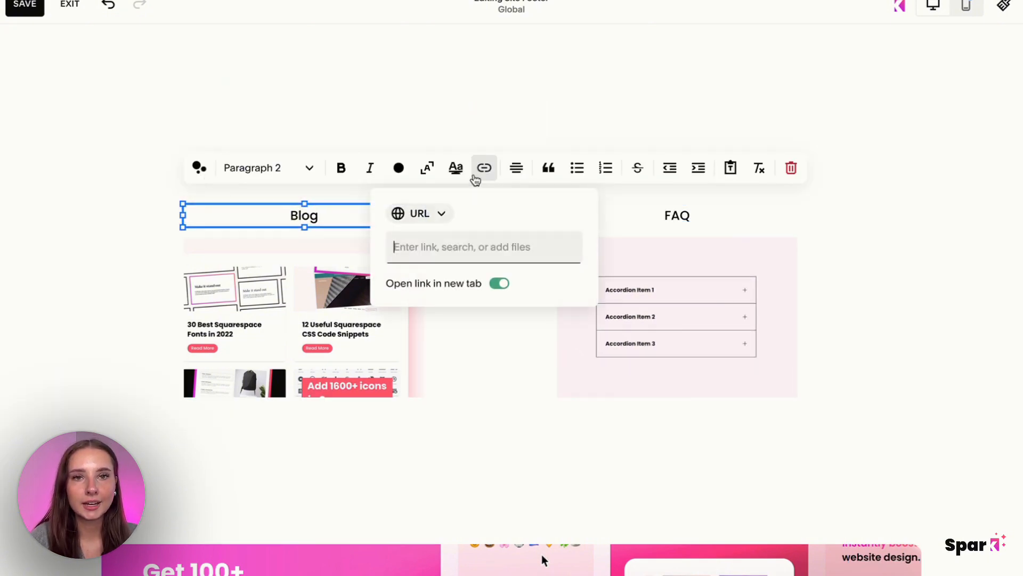
text(blog)
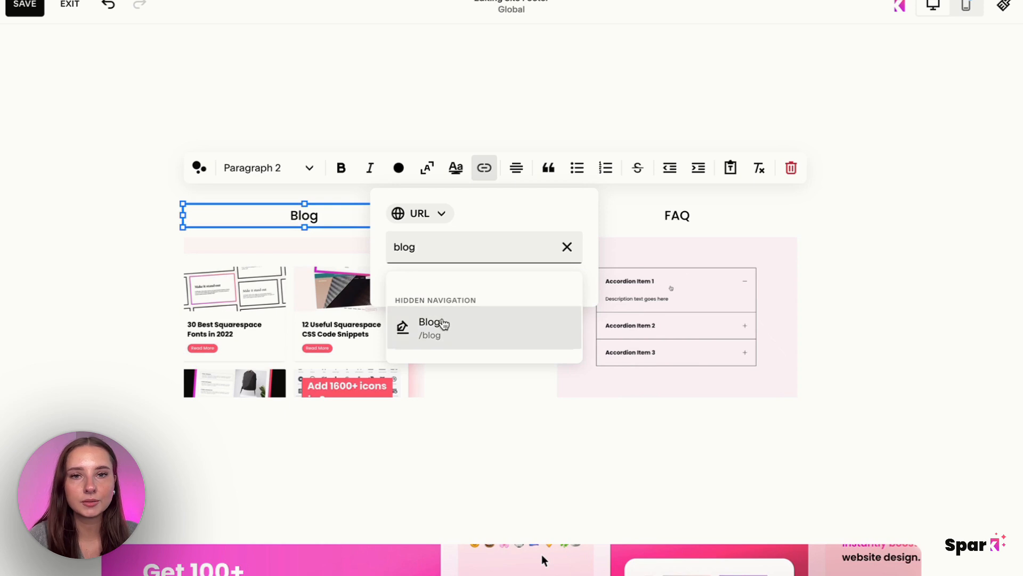
click(439, 323)
click(888, 265)
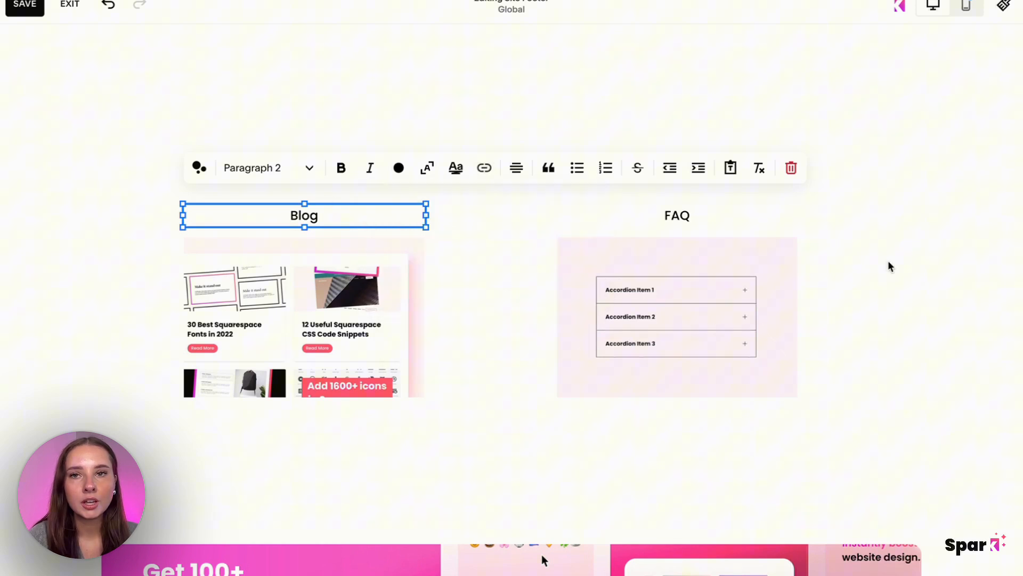
Link the "FAQ" title text to the FAQ page (/faq).
click(702, 215)
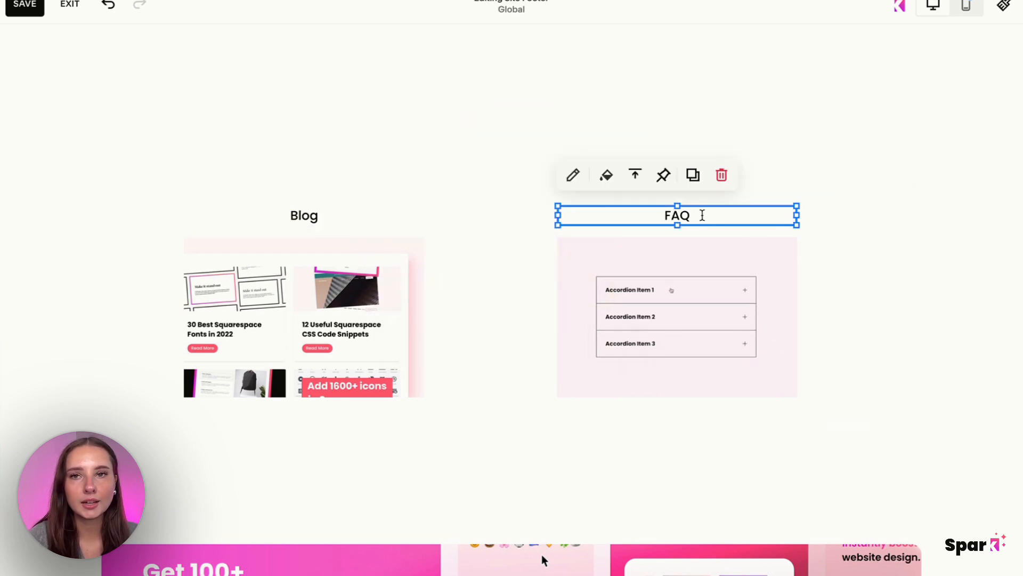
click(573, 181)
click(694, 169)
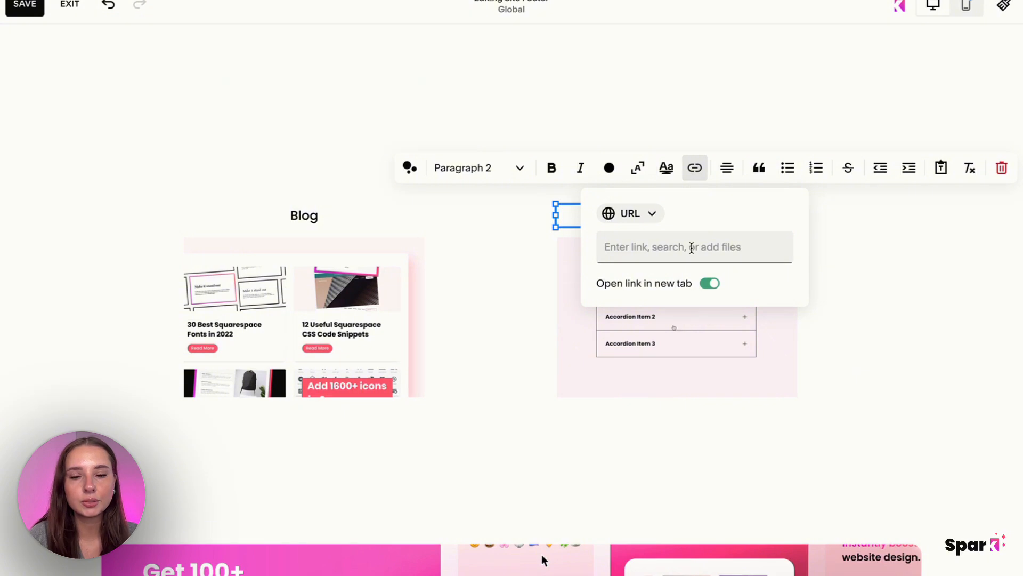
text(faq)
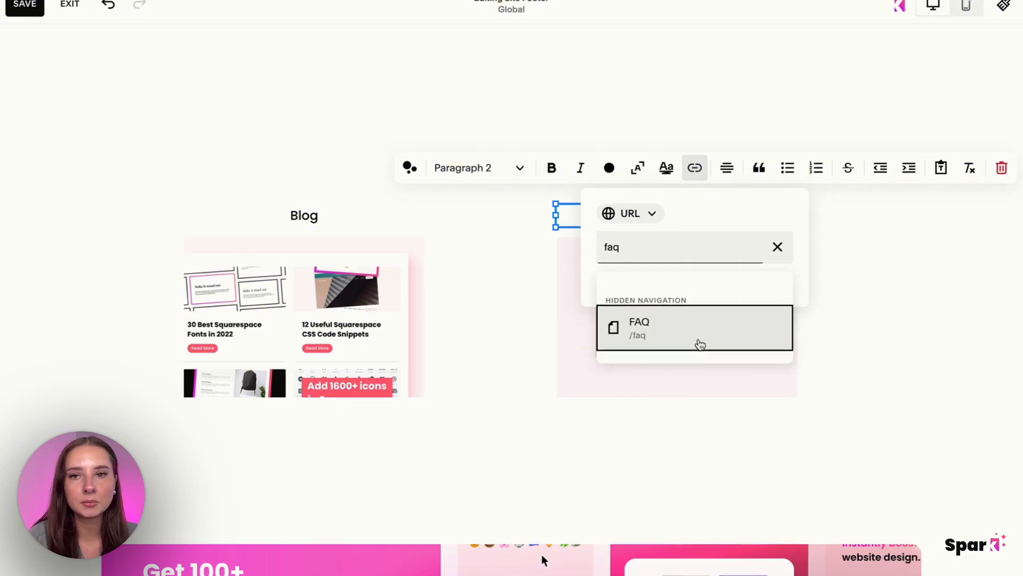
click(698, 342)
click(506, 305)
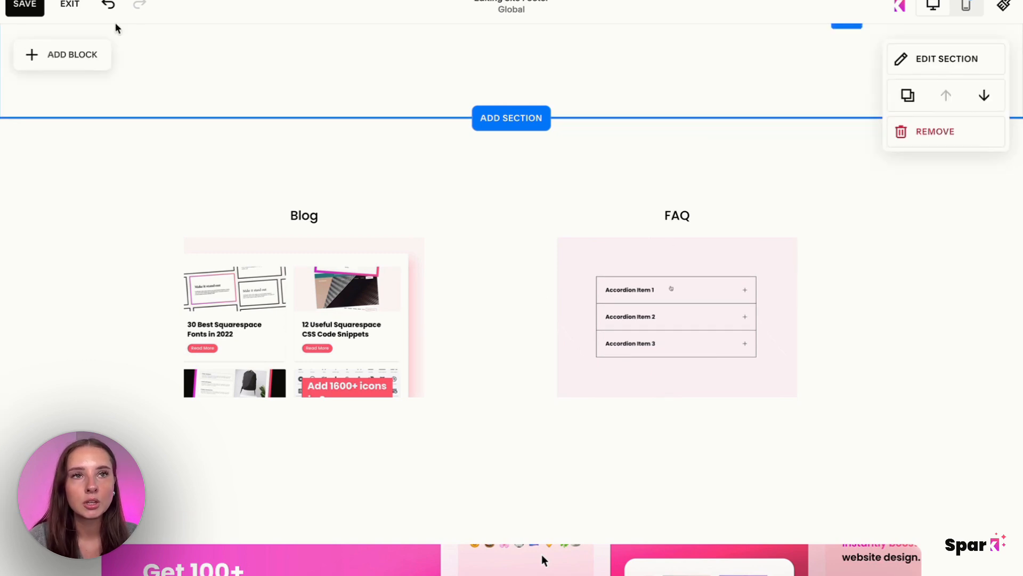
Save the footer changes, leave the editor and open the site's page list.
click(17, 10)
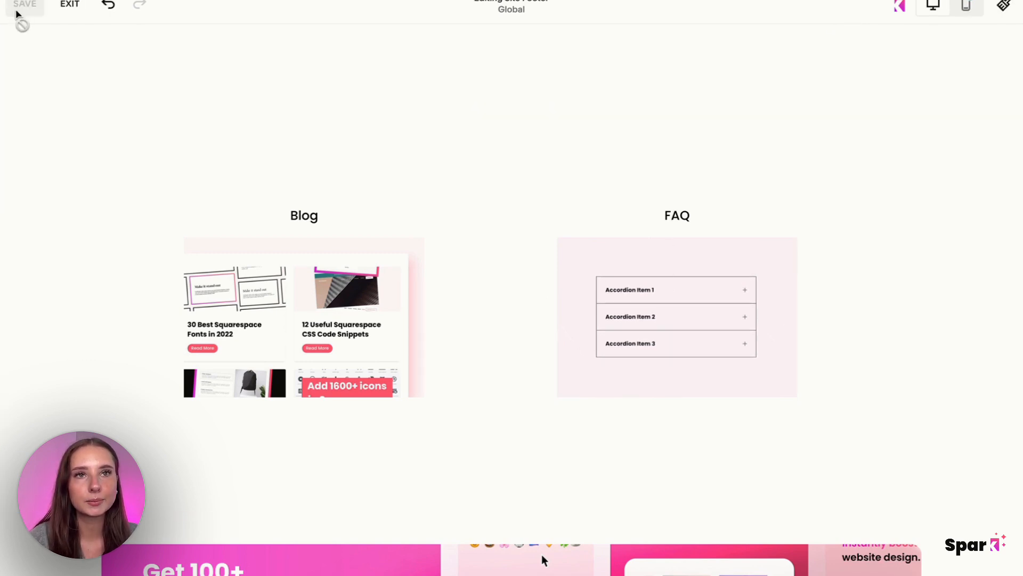
click(70, 5)
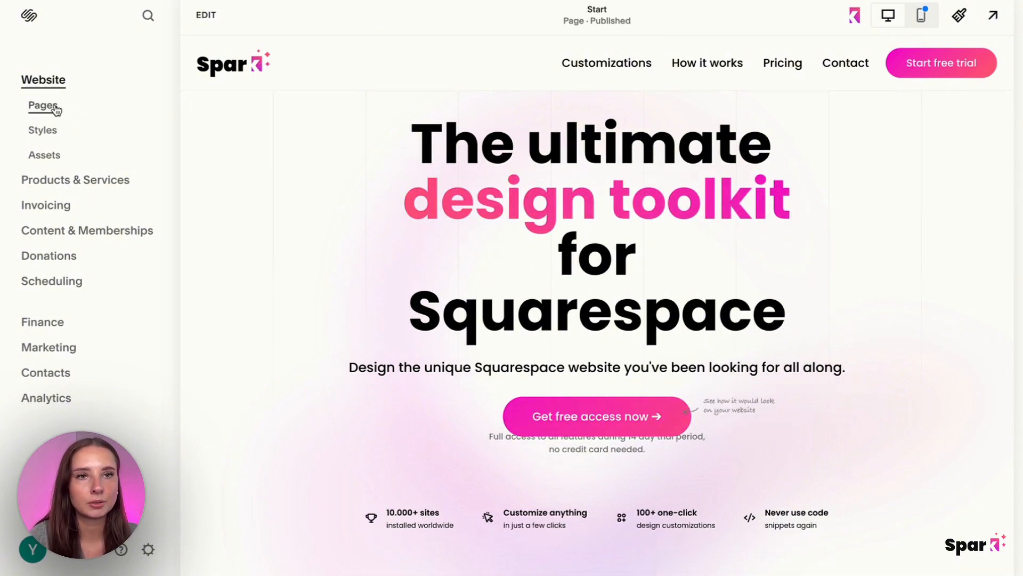
click(54, 108)
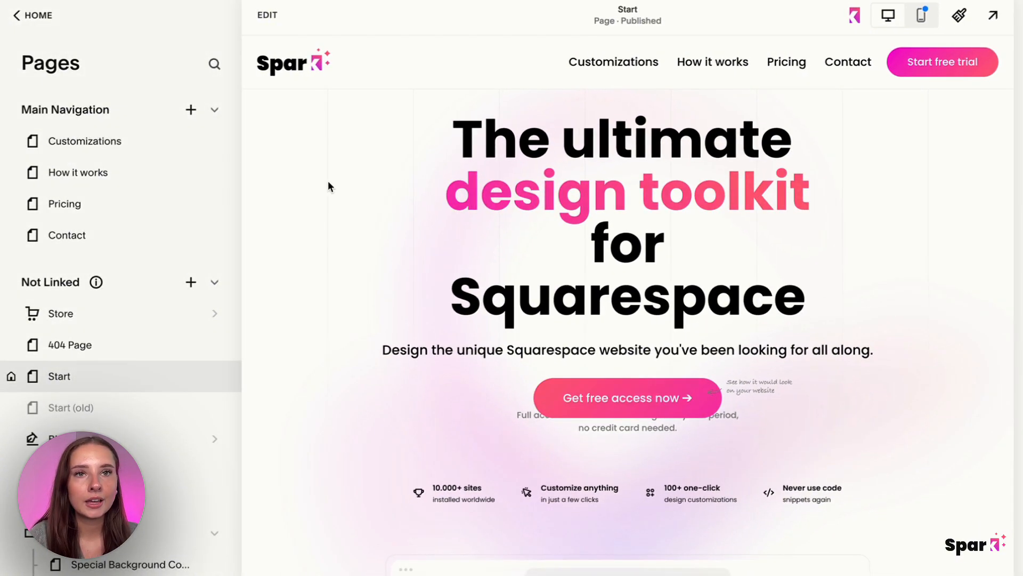
Add a dropdown to the Main Navigation and name it "Mega Menu".
click(193, 113)
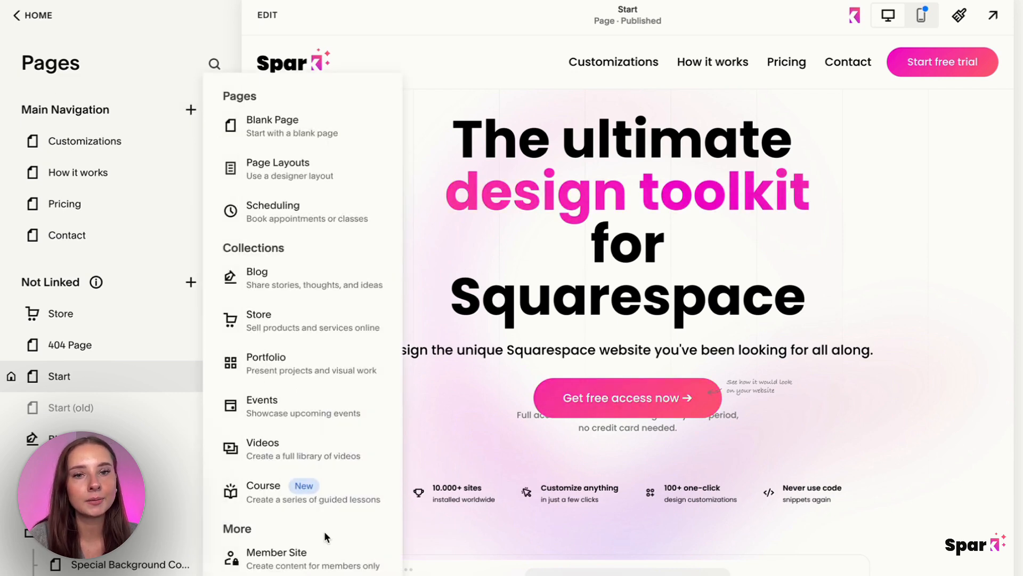
scroll(326, 533, down, 2)
click(321, 538)
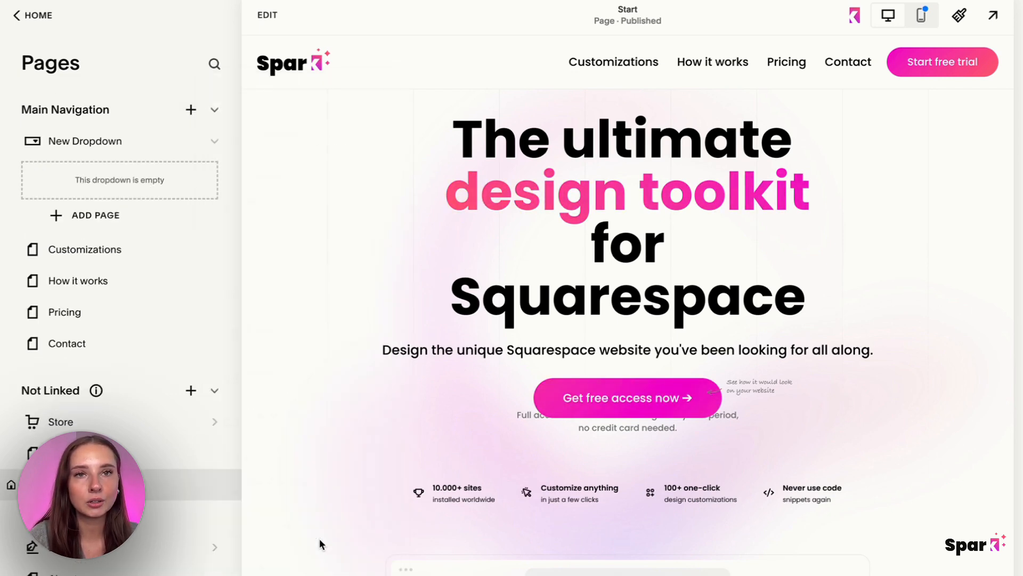
double_click(103, 142)
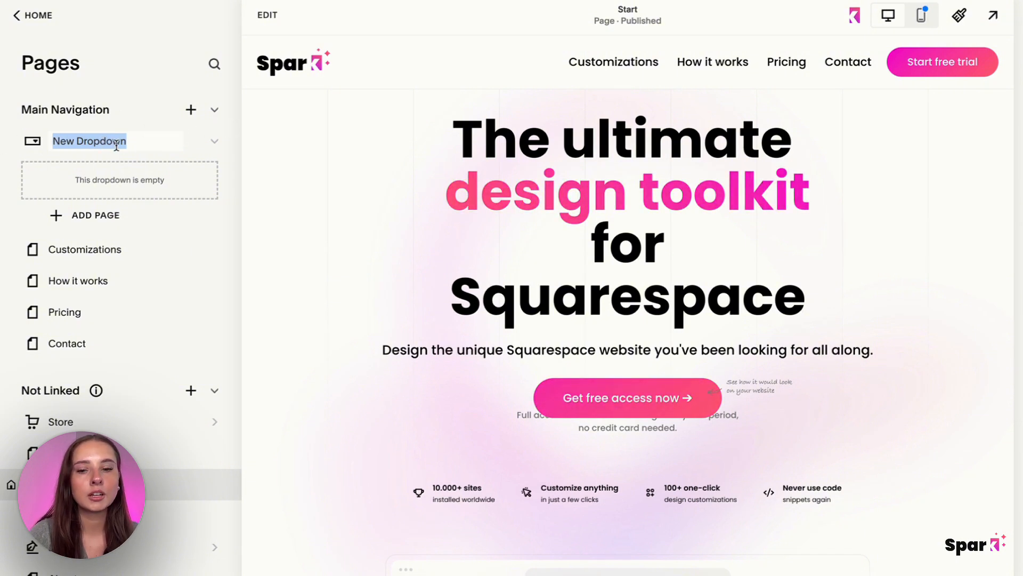
text(Mega Menu)
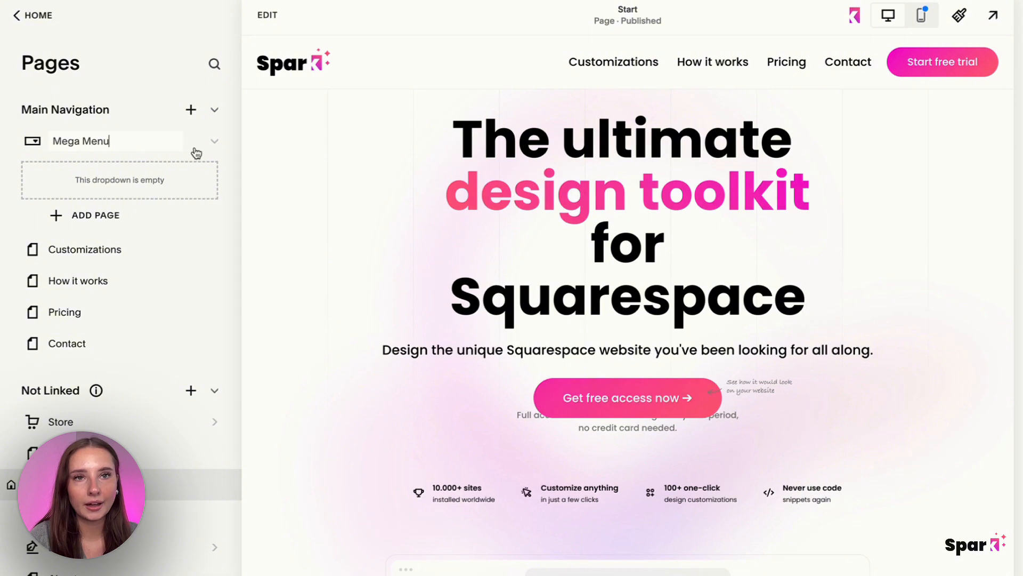
key(Return)
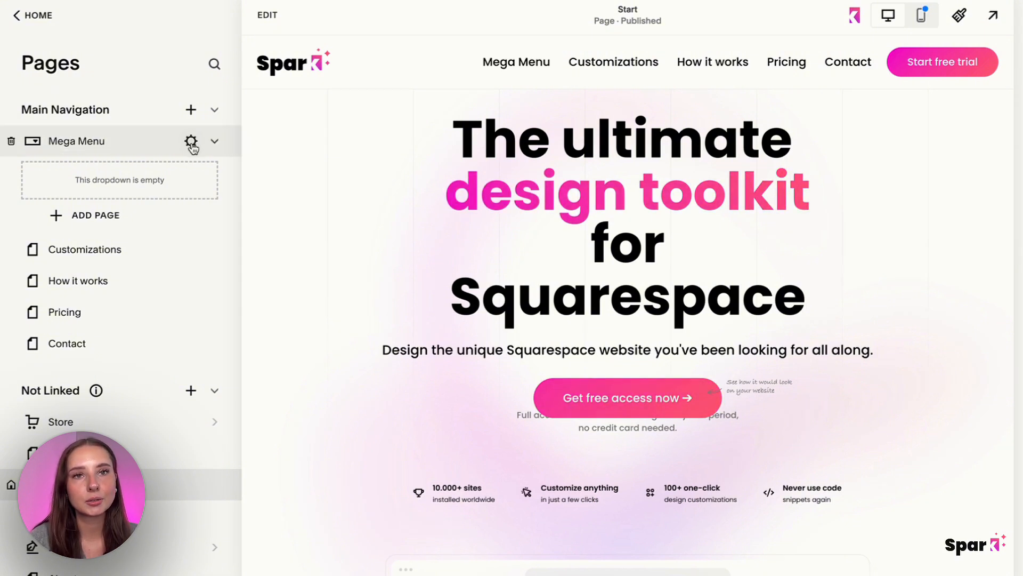
Set the Mega Menu dropdown's URL slug to /MEGAMENUURL and save its settings.
click(191, 142)
drag(461, 384, 407, 385)
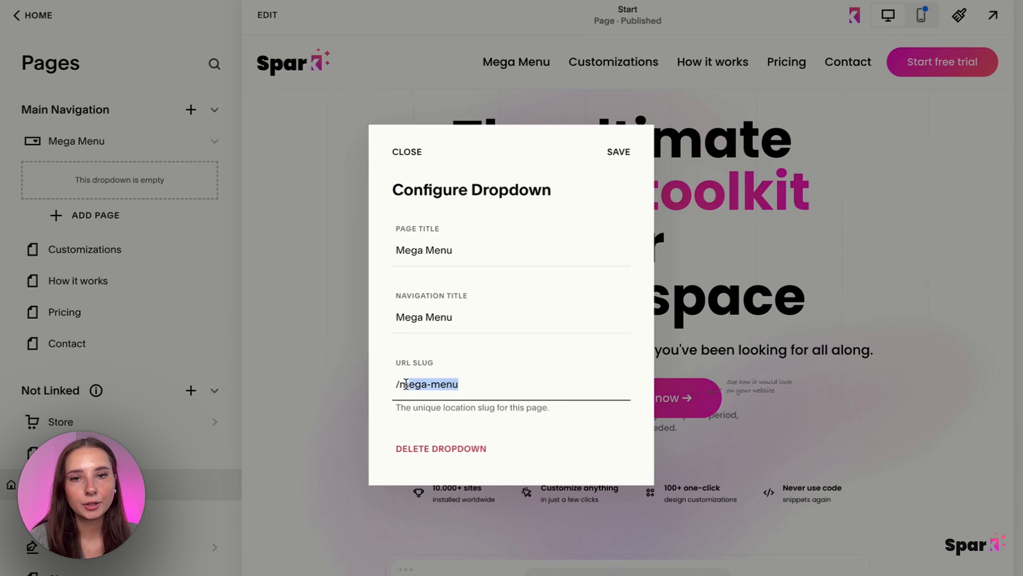
text(MEGA)
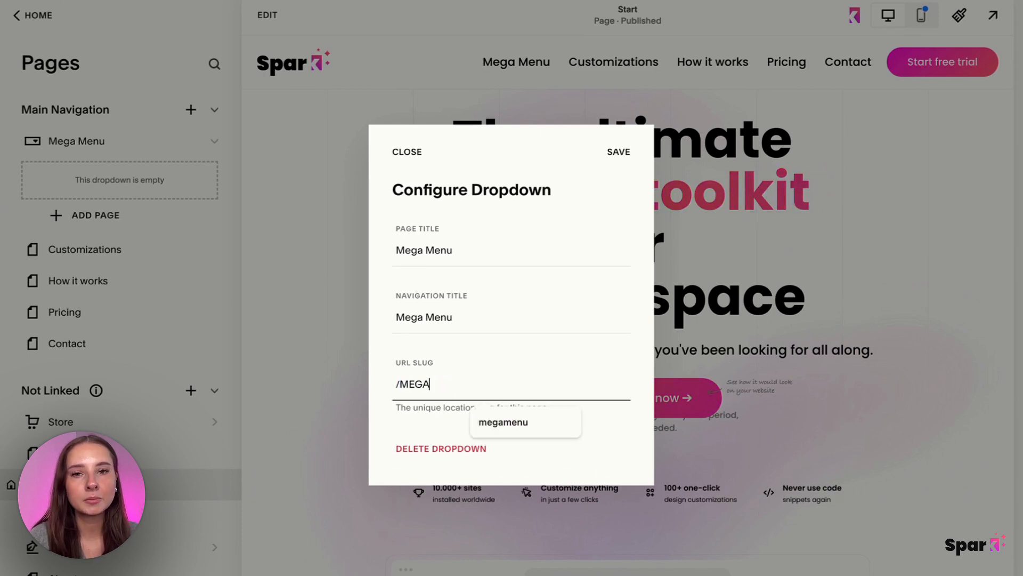
text(N)
key(BackSpace)
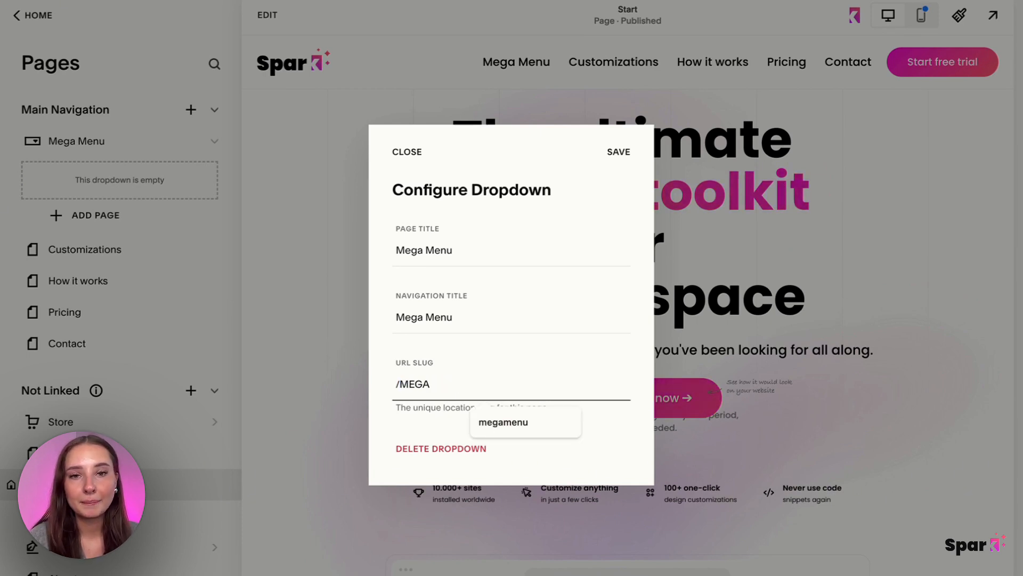
text(MENU)
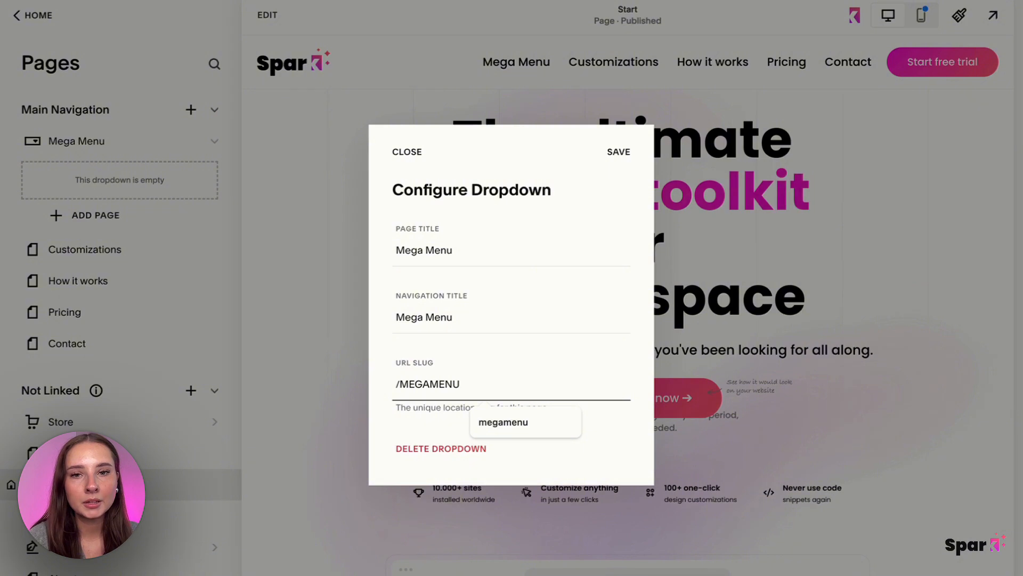
text(URL)
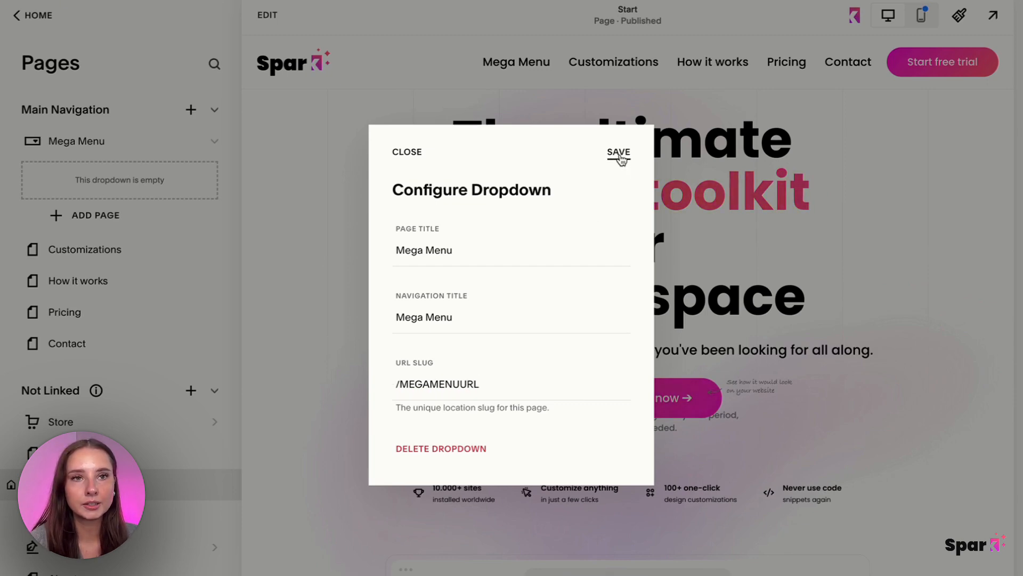
click(618, 153)
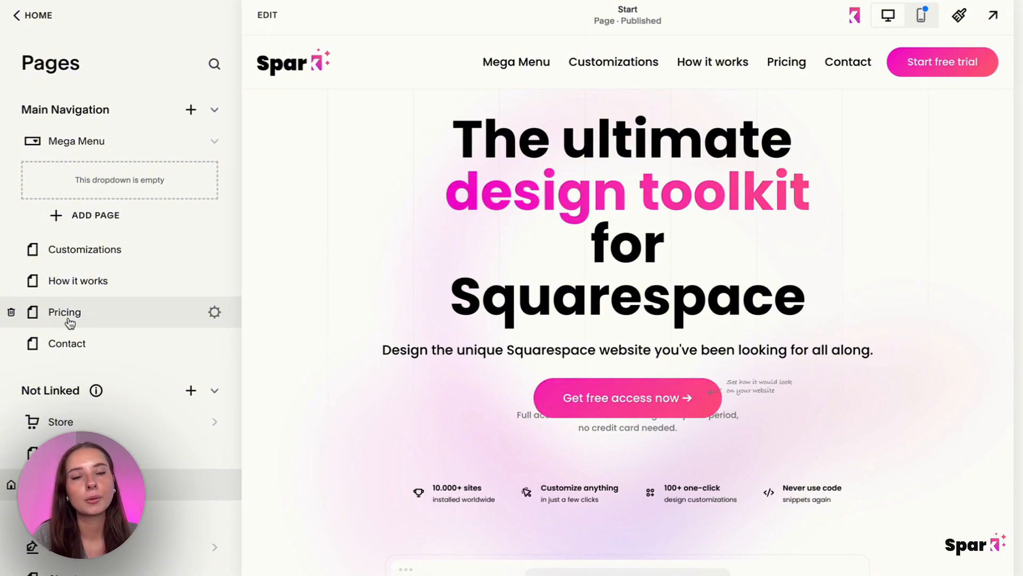
Paste the jQuery script that appends the first footer section to the /MEGAMENUURL dropdown into the header code injection, below the existing plugin code.
scroll(69, 323, down, 10)
scroll(70, 323, down, 4)
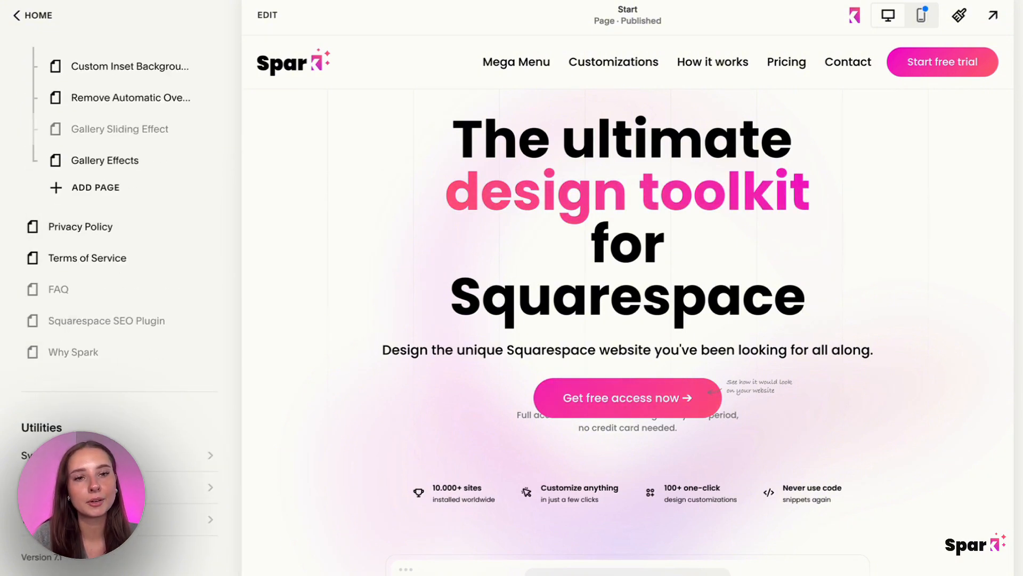
click(63, 486)
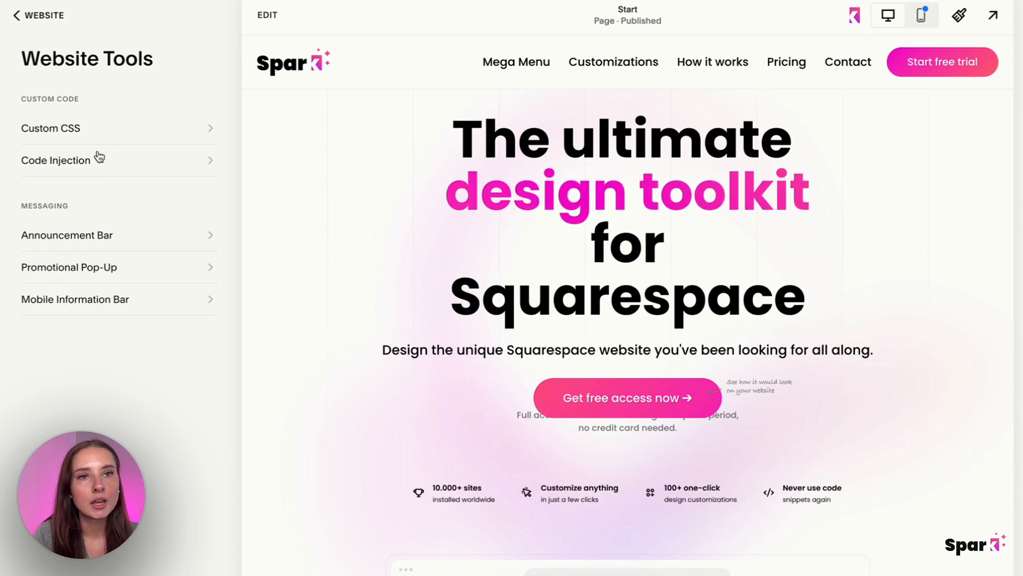
click(96, 157)
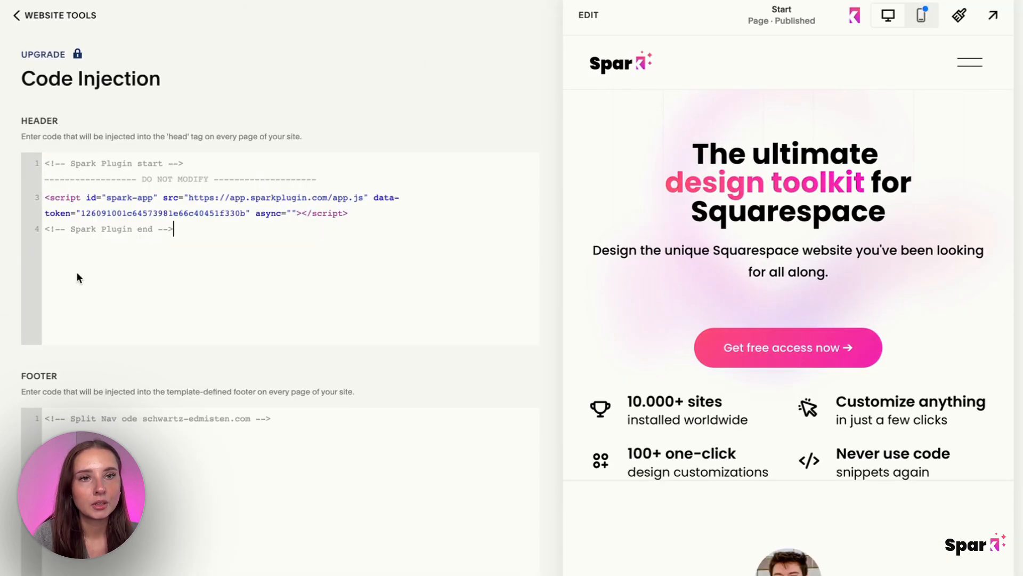
click(76, 270)
text(<script src="https://ajax.googleapis.com/ajax/libs/jquery/3.6.0/jquery.min.js"></script> <script> $(function(){    $('.header-display-desktop [href="/MEGAMENUURL"] + .header-nav-folder-content').append($('#footer-sections section:nth-of-type(1)')) }); </script>)
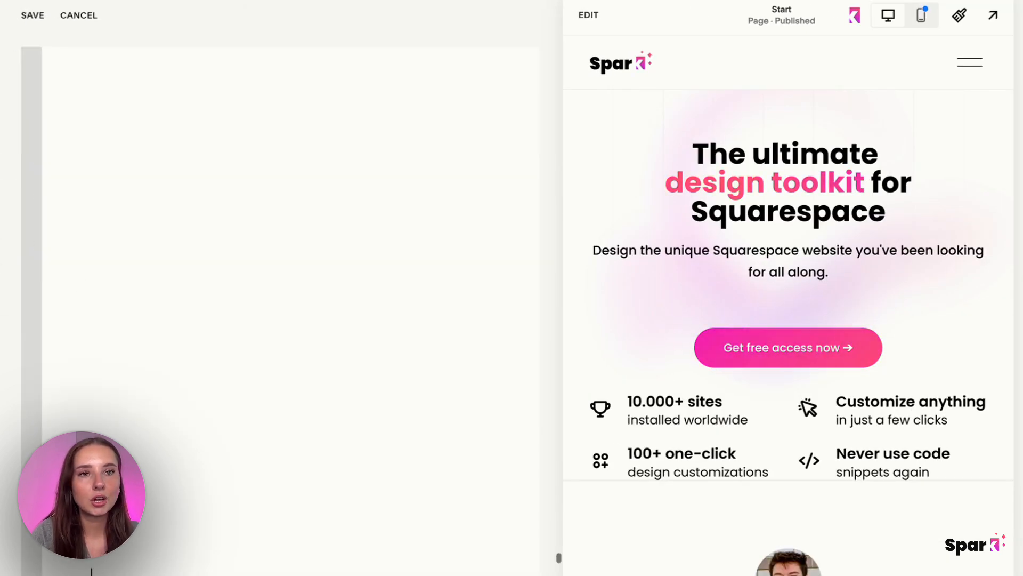
scroll(123, 175, up, 1)
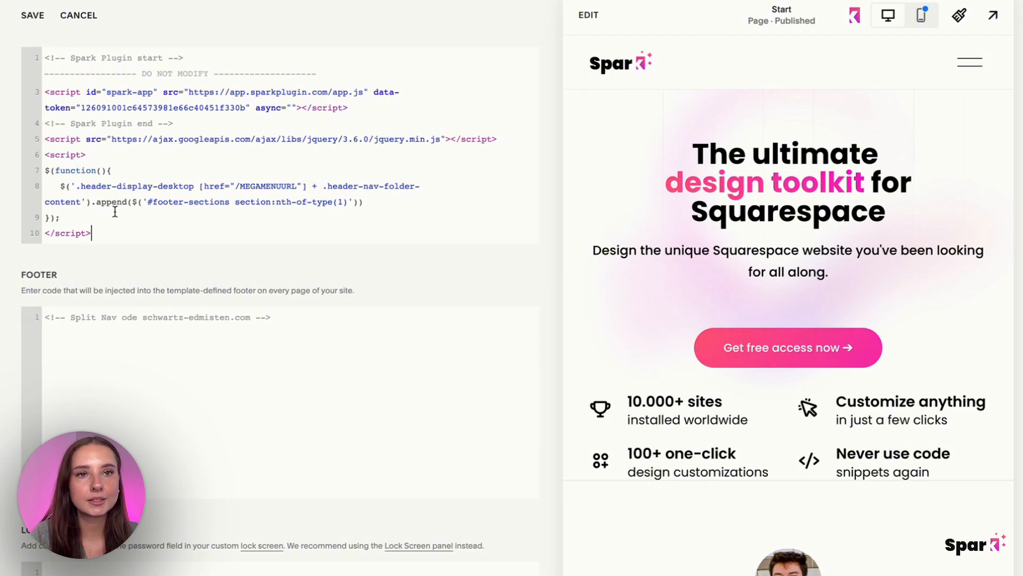
Check the MEGAMENUURL reference in the pasted script, then save the code injection and return to Website Tools.
drag(111, 229, 30, 96)
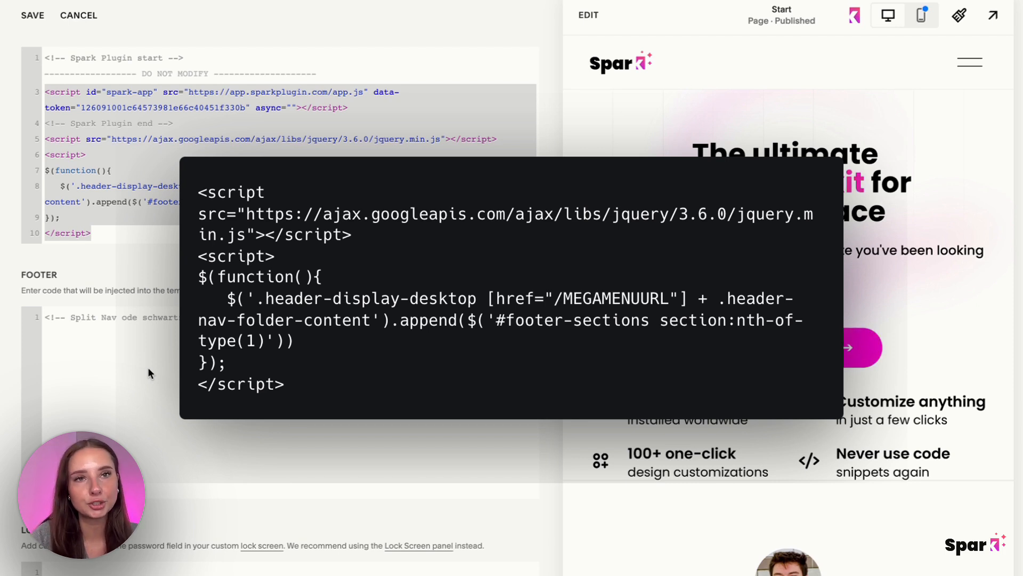
click(106, 202)
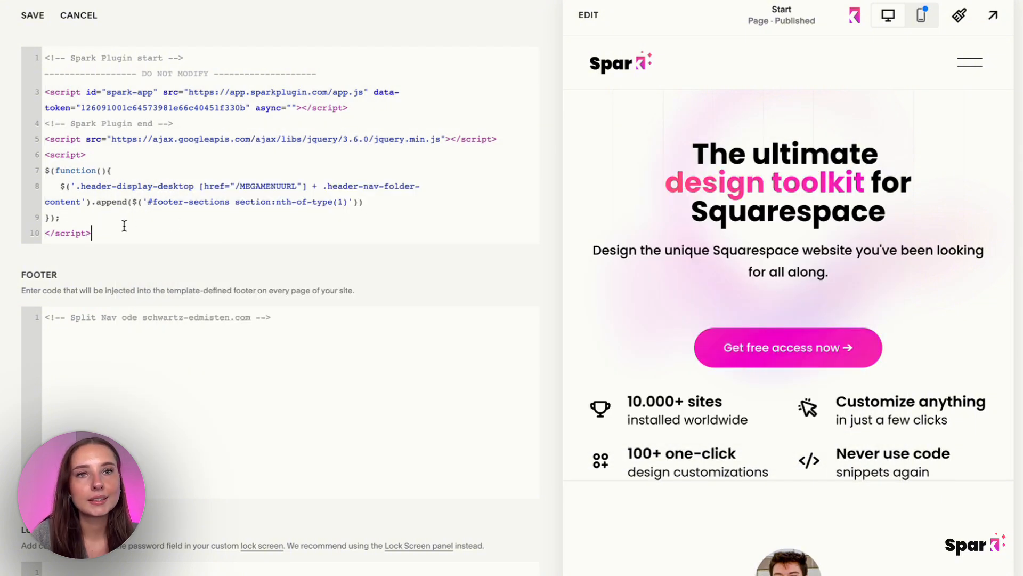
drag(123, 229, 37, 122)
click(235, 186)
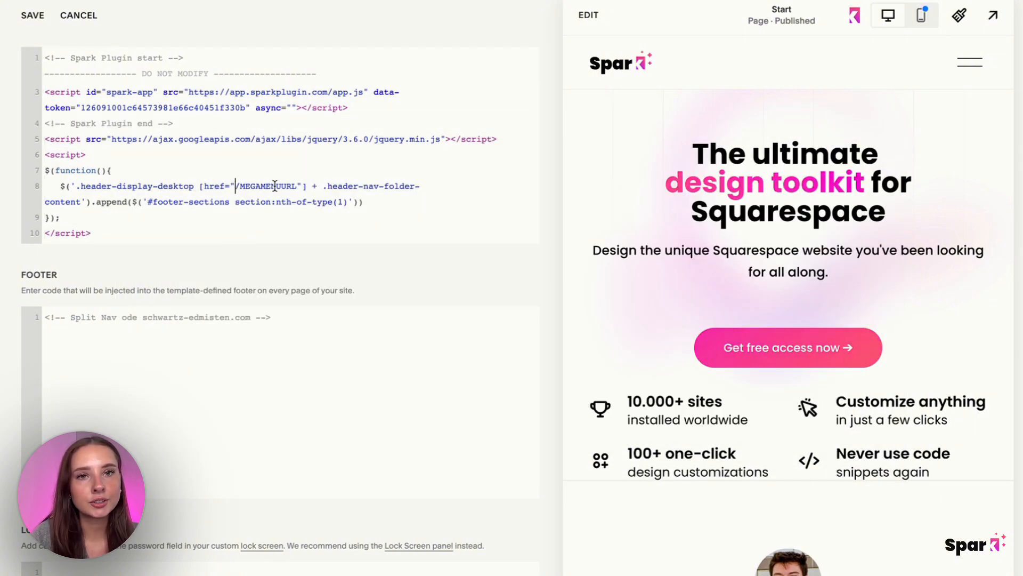
double_click(264, 186)
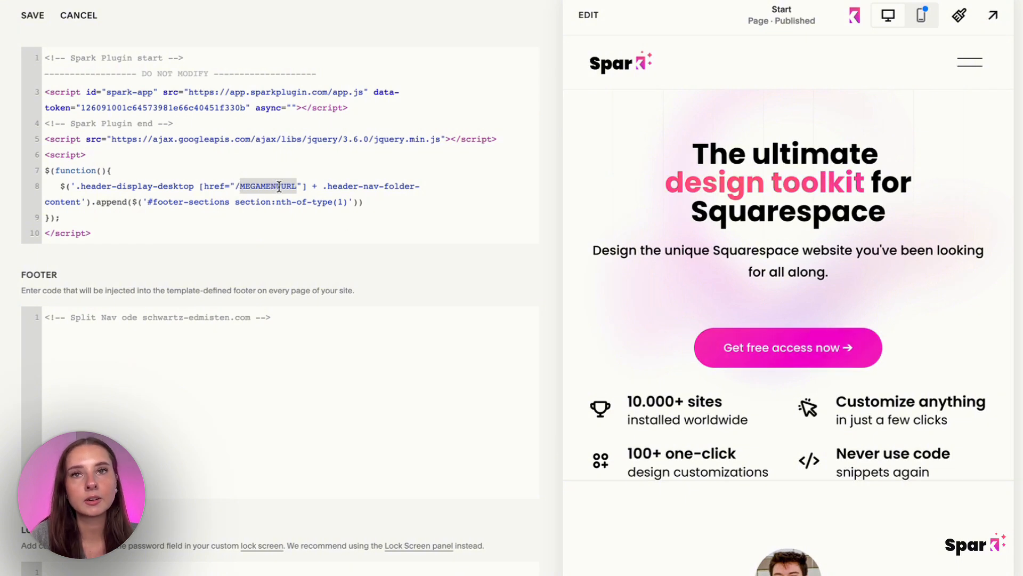
click(33, 19)
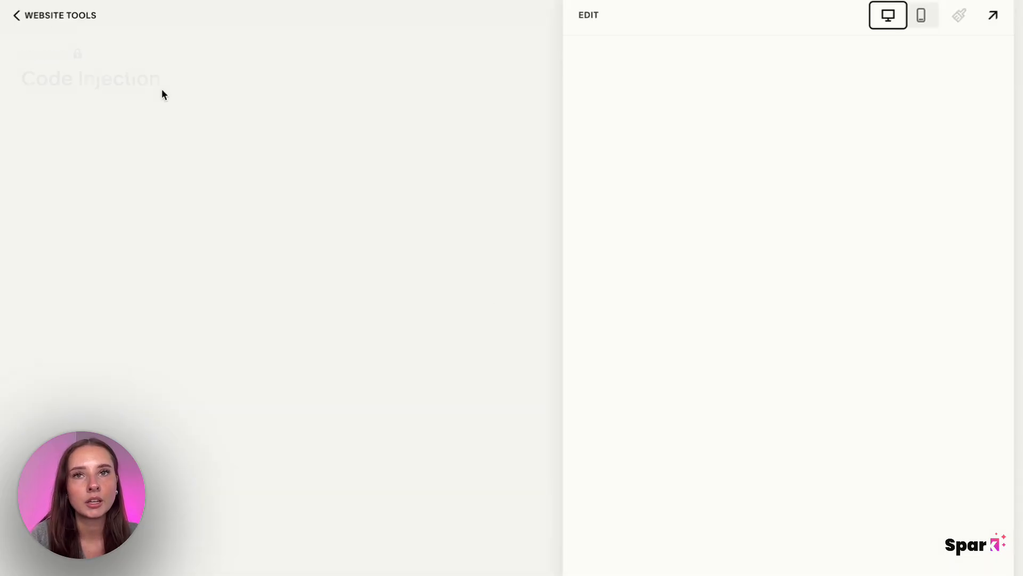
click(56, 17)
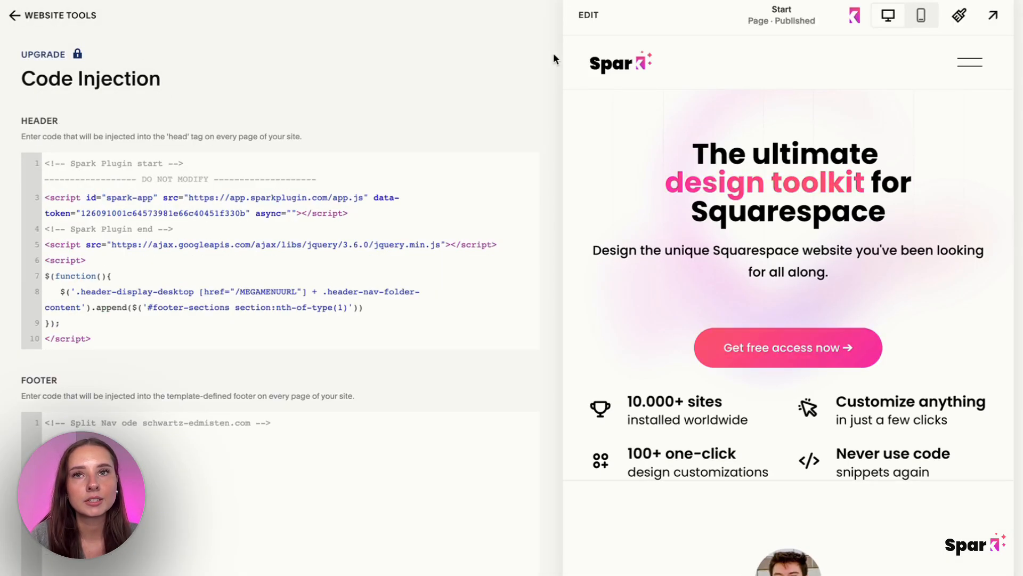
mouse_move(528, 59)
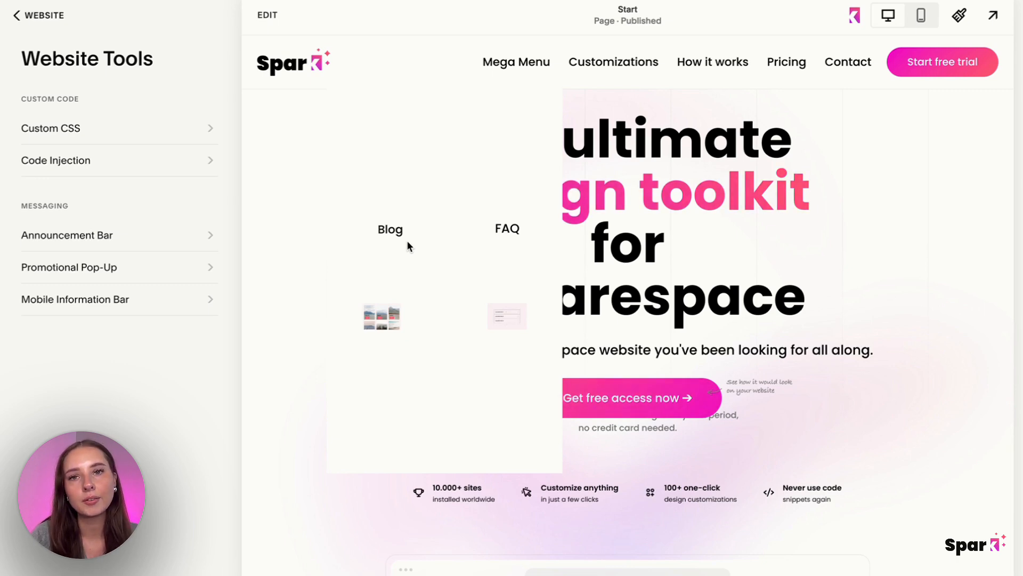
Preview the site in mobile view and examine how the Mega Menu folder opens in the mobile navigation.
click(920, 15)
click(745, 72)
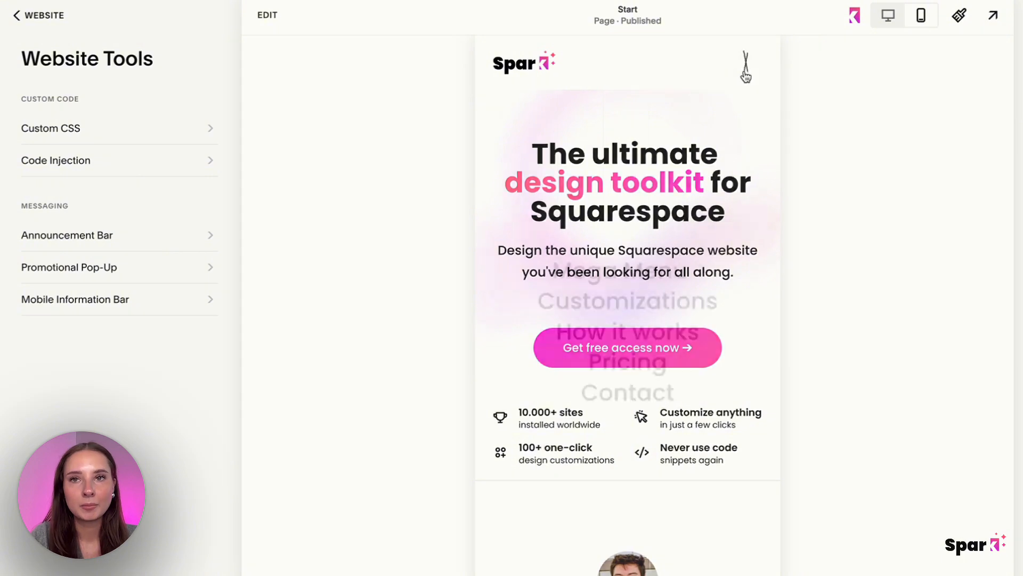
click(702, 258)
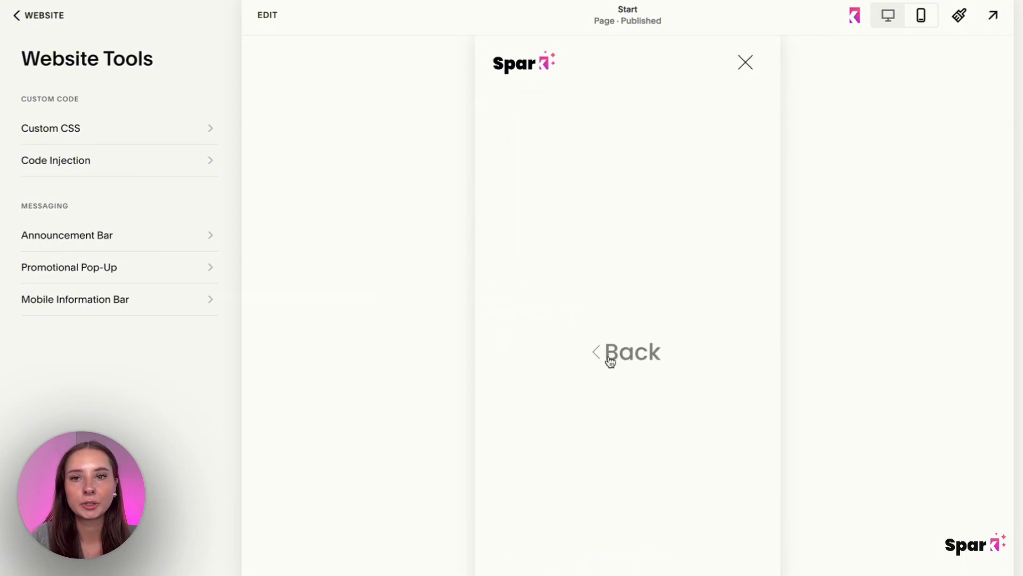
click(611, 357)
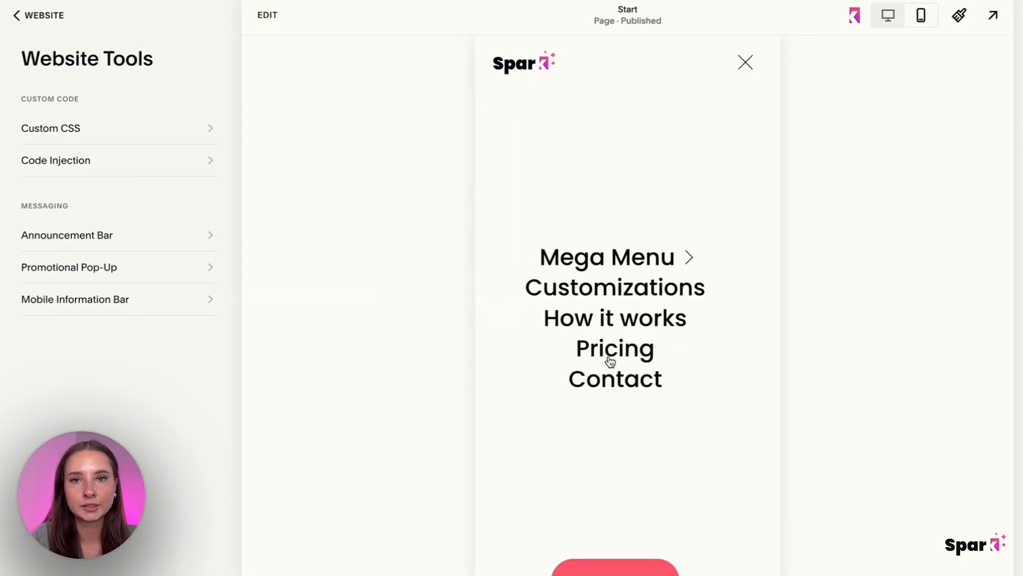
click(651, 257)
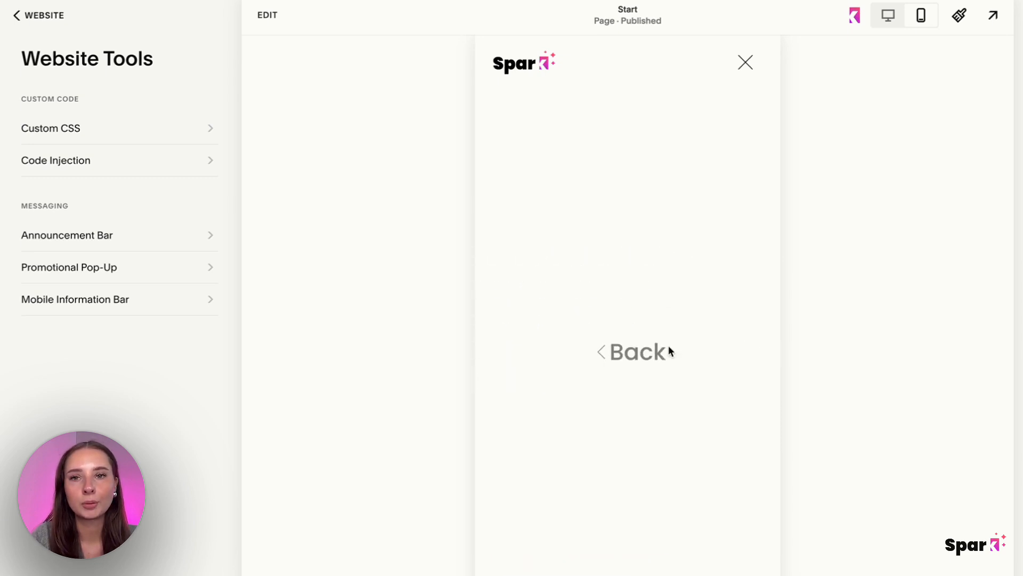
click(617, 360)
Add a link titled Blog, pointing to /blog, inside the Mega Menu dropdown in the main navigation.
click(47, 22)
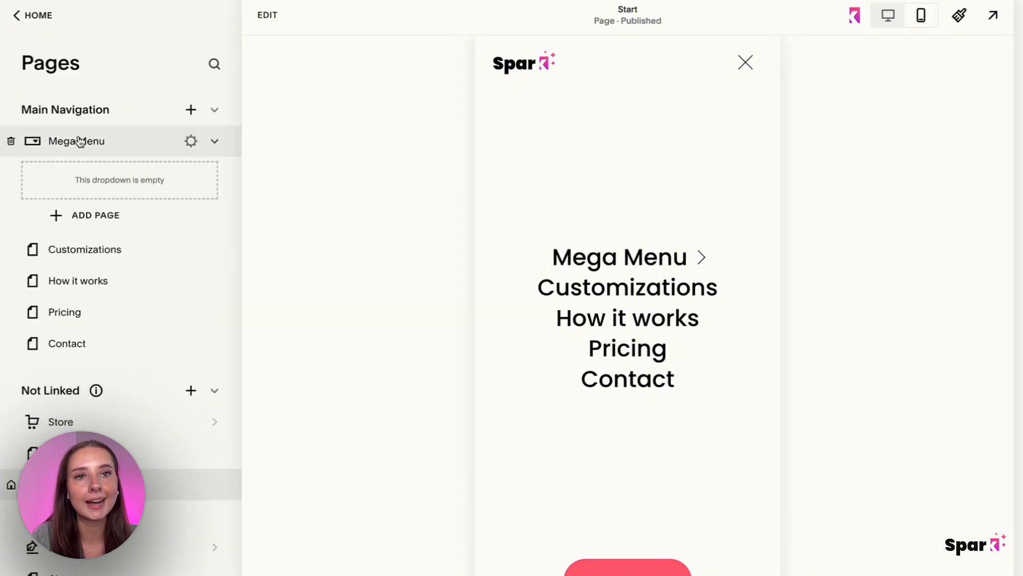
click(32, 16)
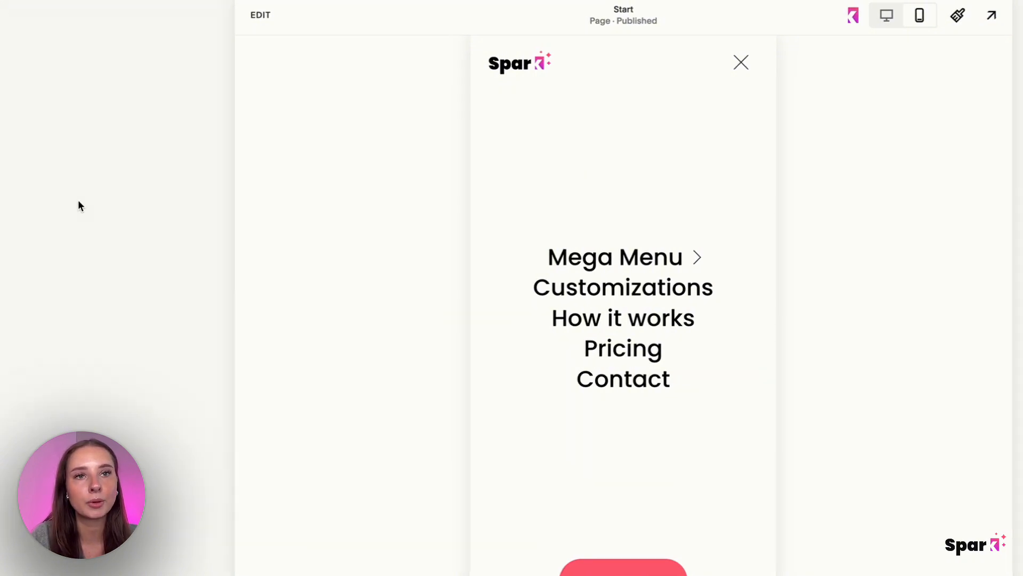
click(44, 105)
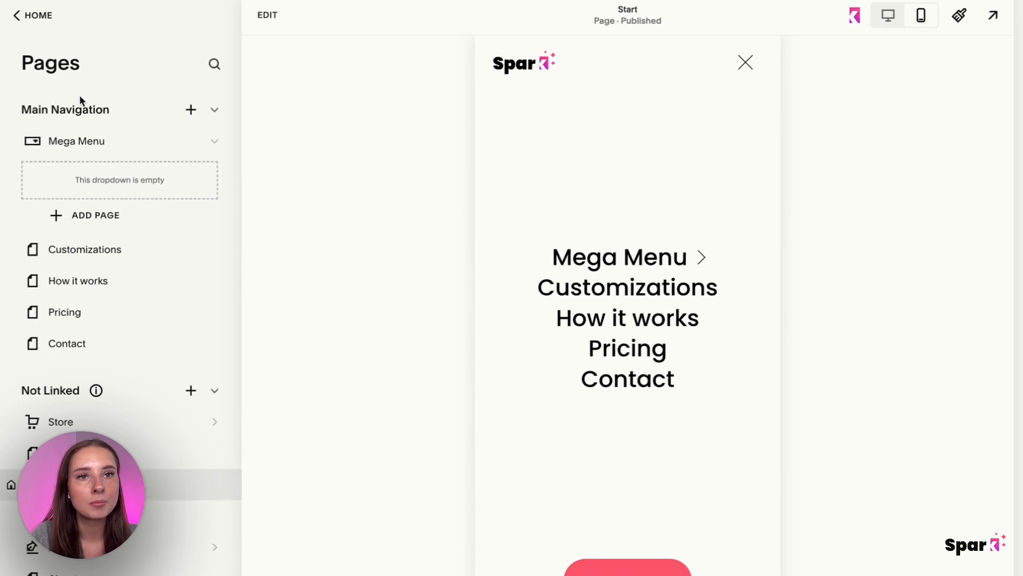
click(96, 215)
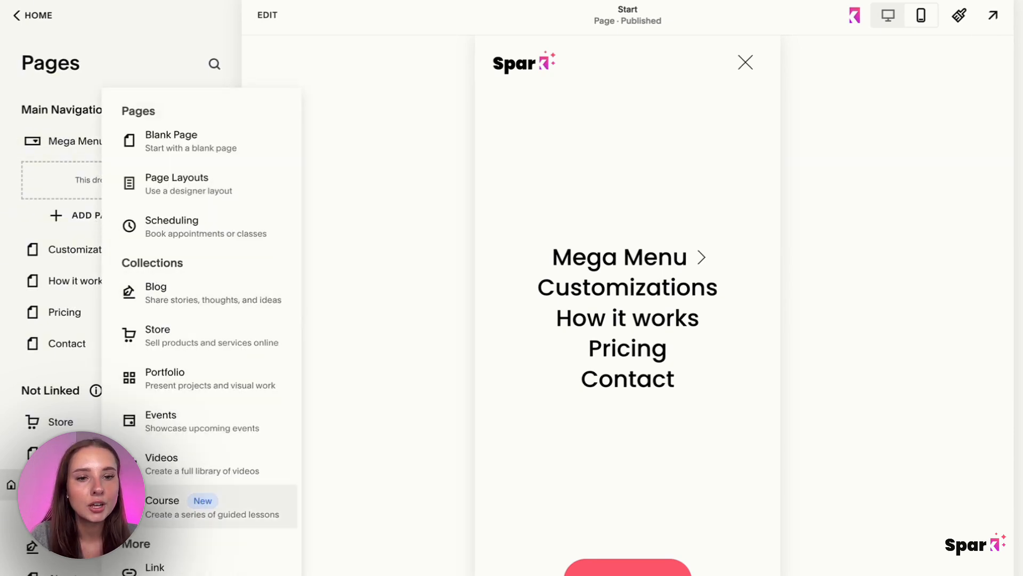
click(160, 567)
text(BLOG)
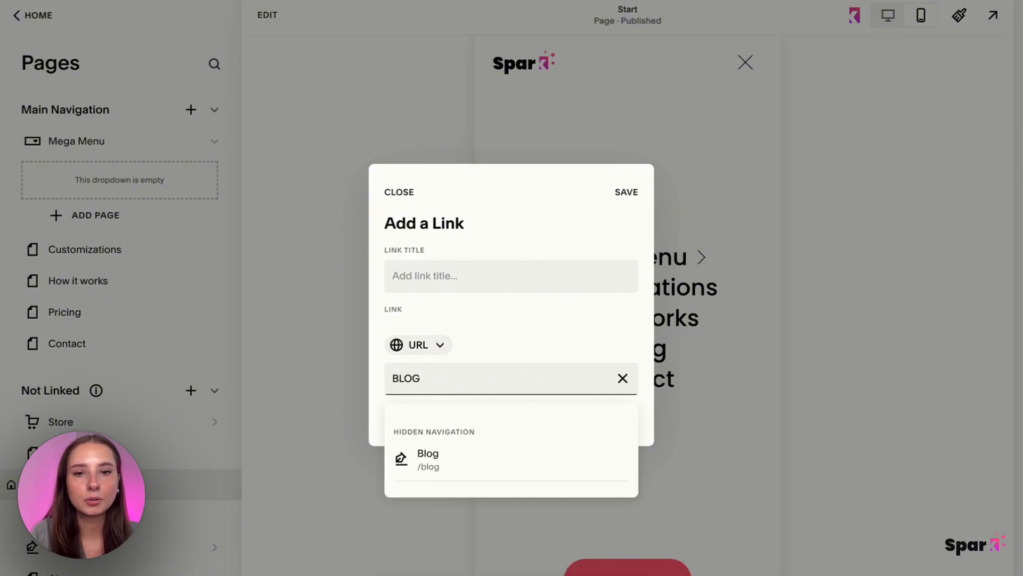
click(507, 469)
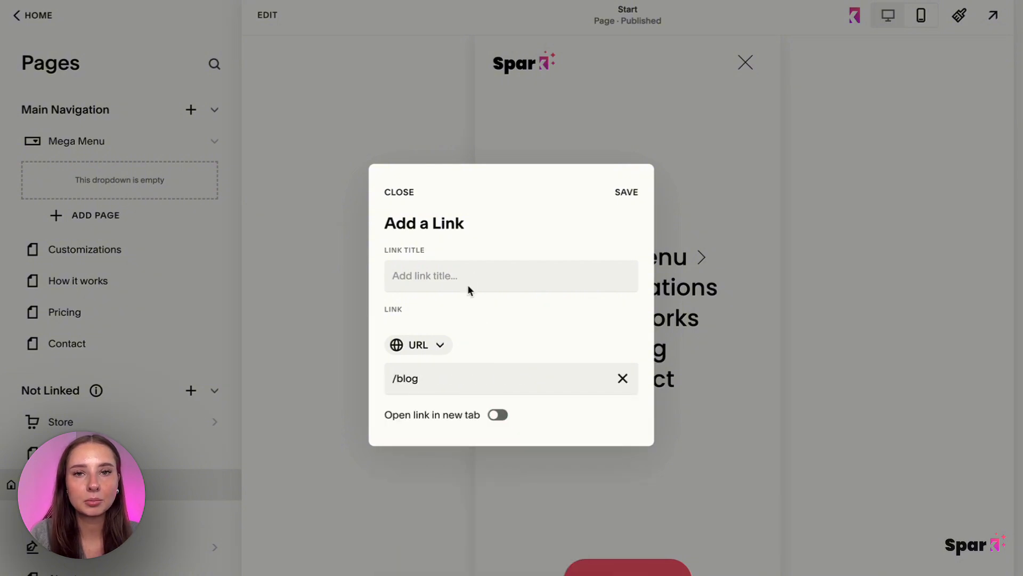
click(464, 270)
text(B)
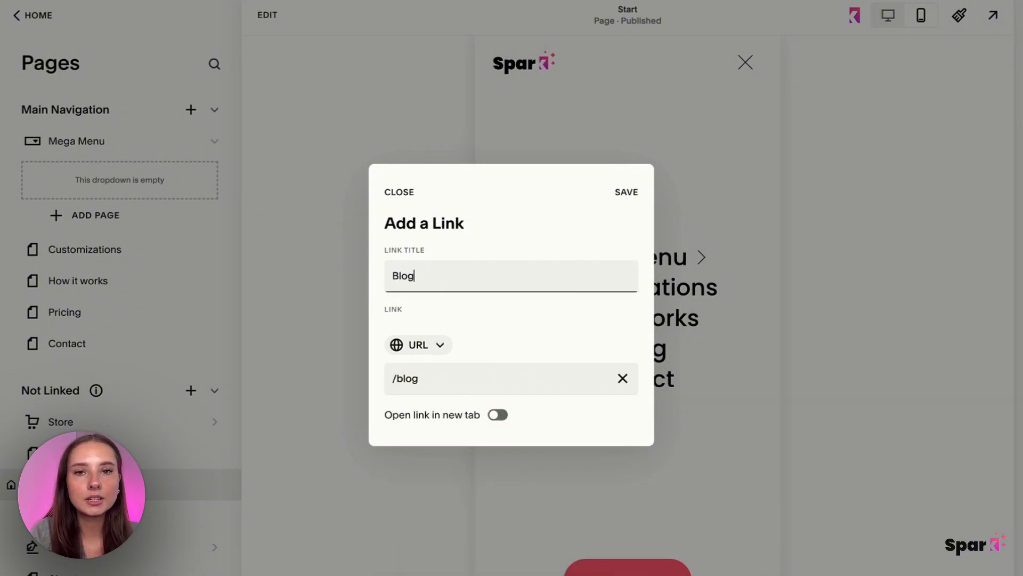
text(log)
click(627, 192)
Add a second link titled FAQ, pointing to /faq, inside the Mega Menu dropdown.
click(421, 378)
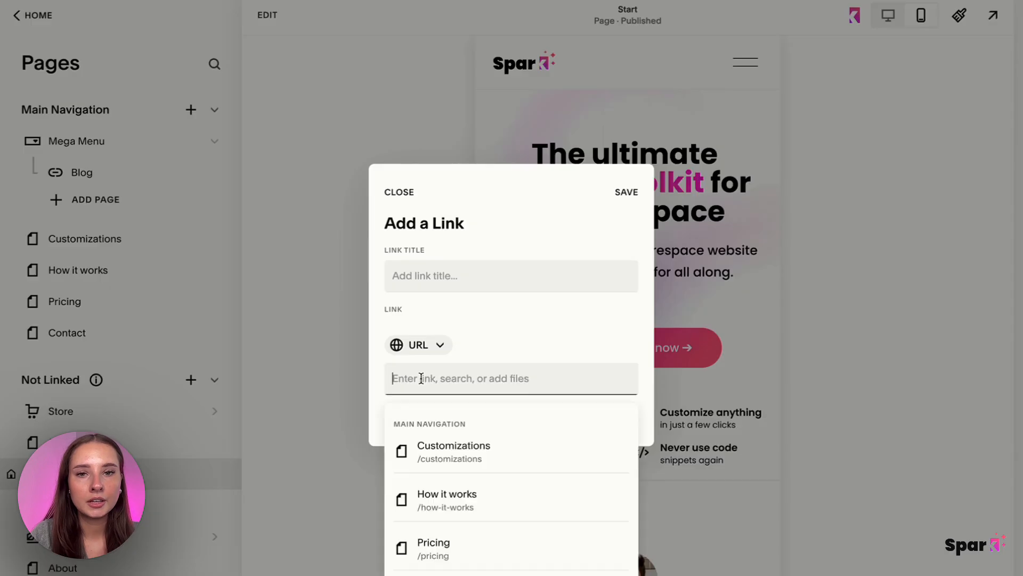
text(fa)
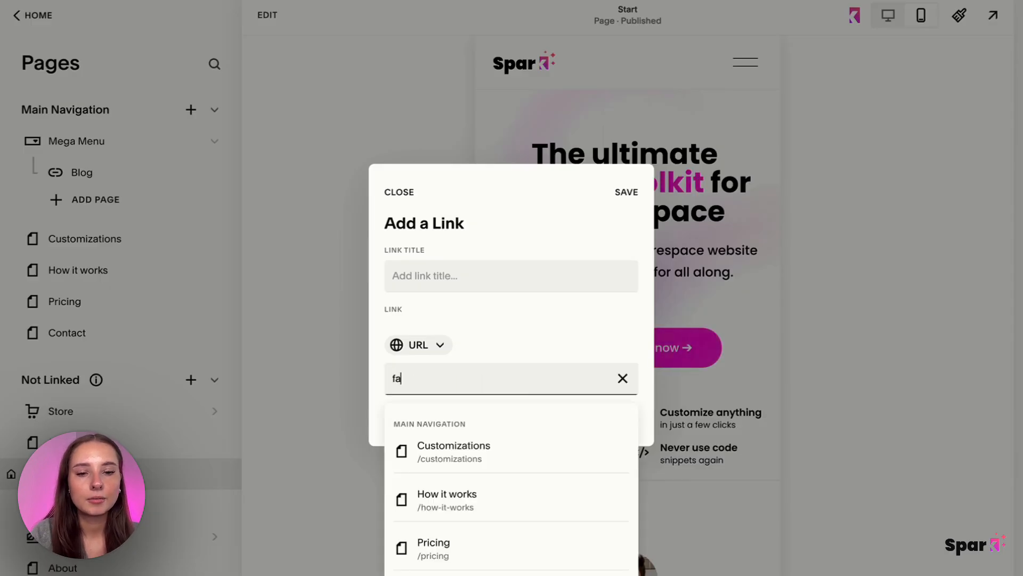
text(q)
click(441, 456)
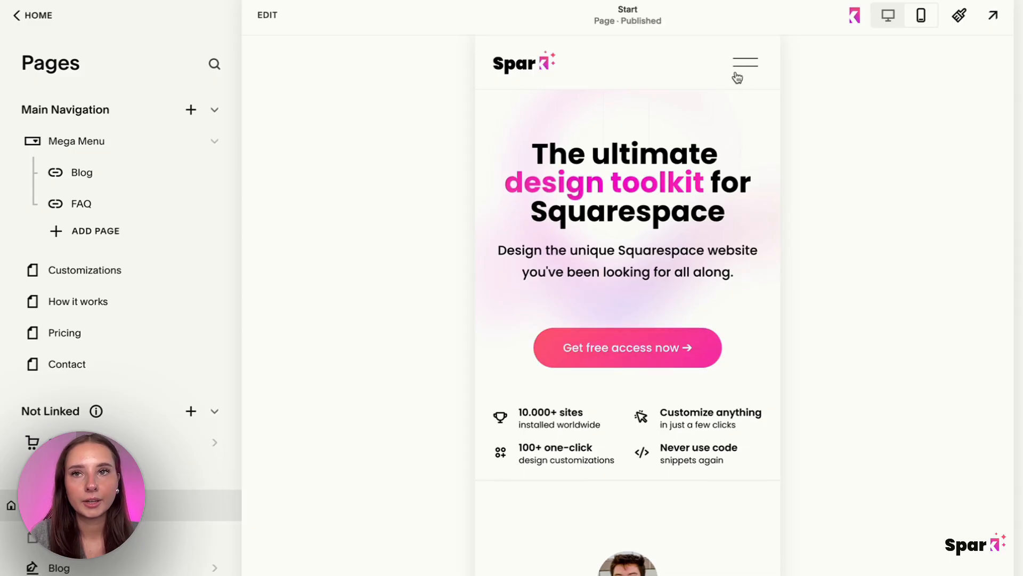
Test the Mega Menu folder's Blog link in the mobile preview, then return to the Start page in desktop view.
click(744, 64)
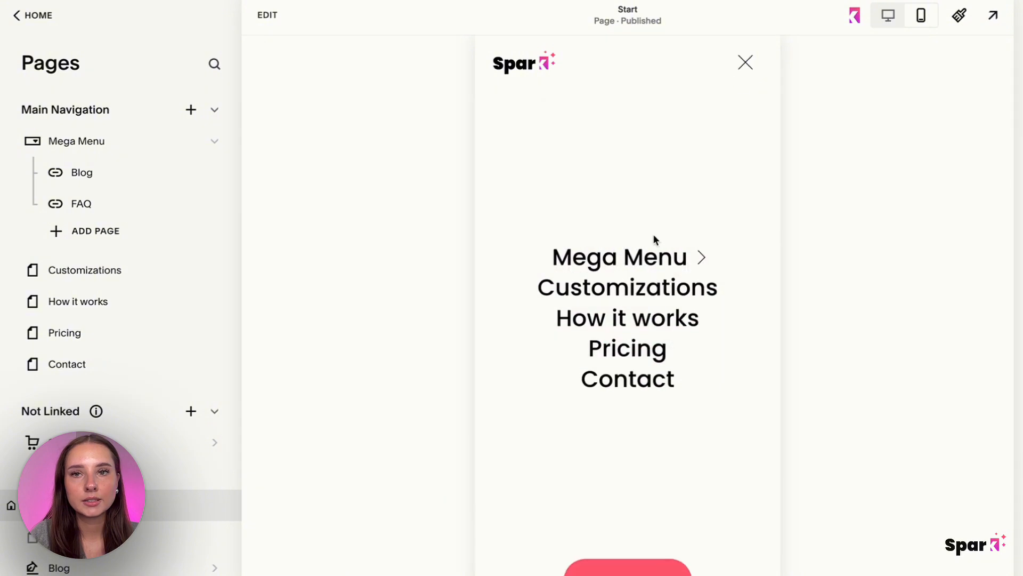
click(690, 266)
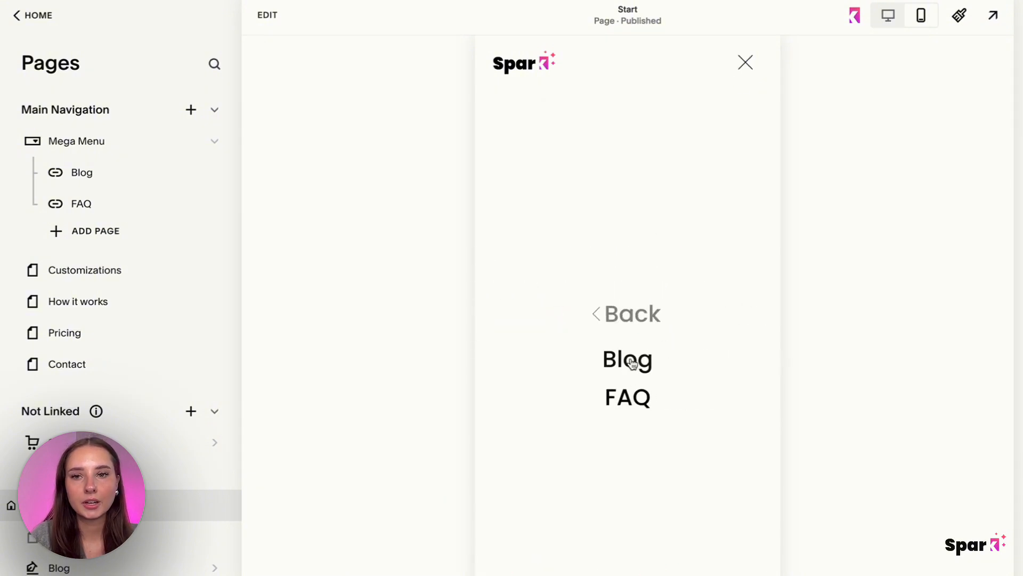
click(619, 356)
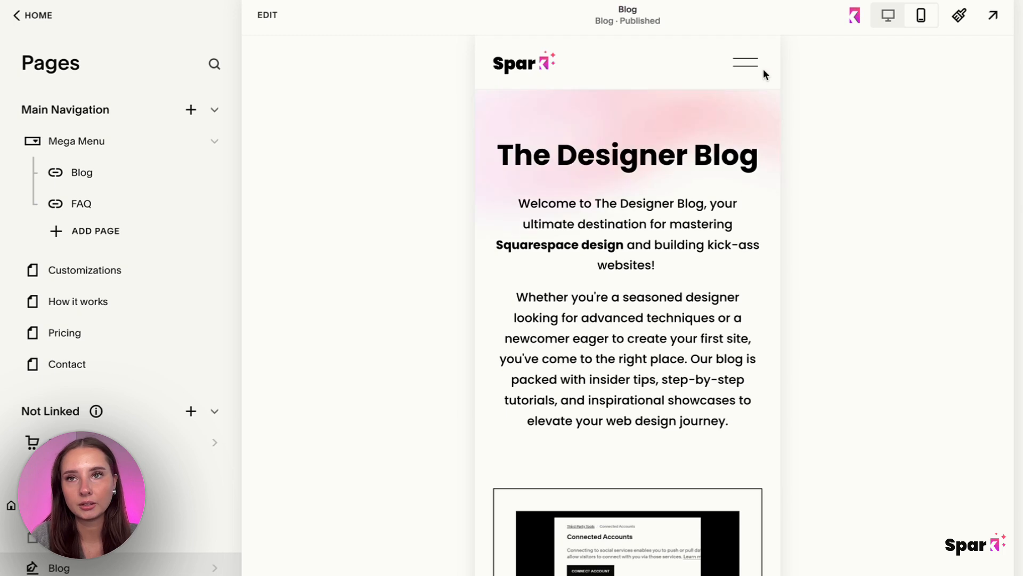
click(891, 17)
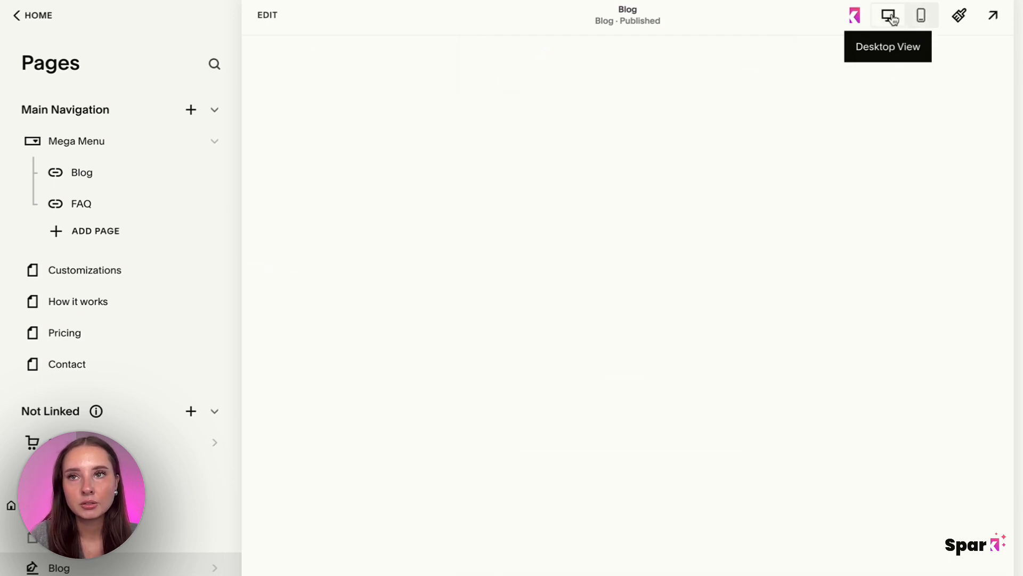
click(316, 58)
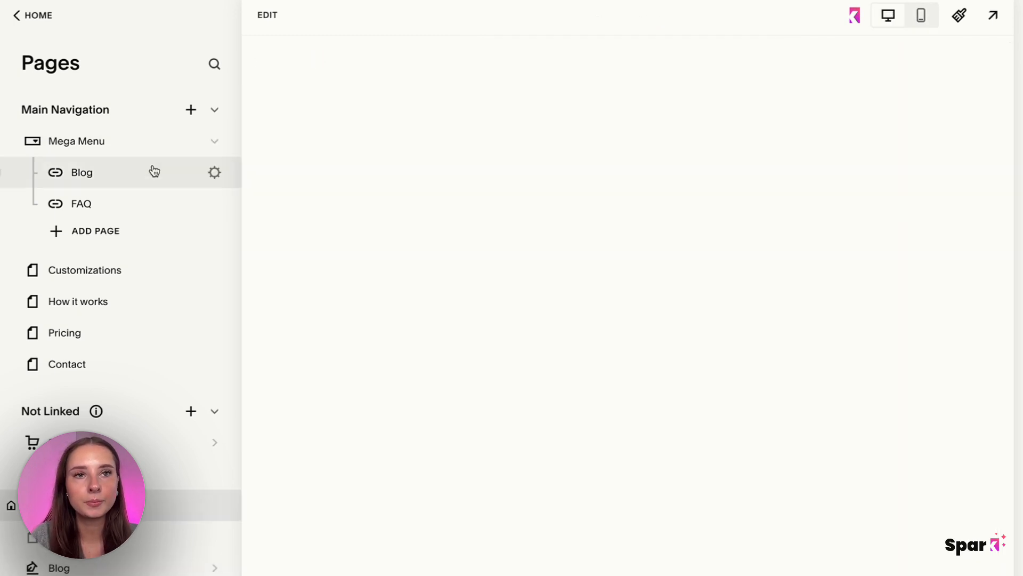
Open the site's custom CSS, review the /MEGAMENUURL dropdown rules at its end, and return to Website Tools.
mouse_move(513, 86)
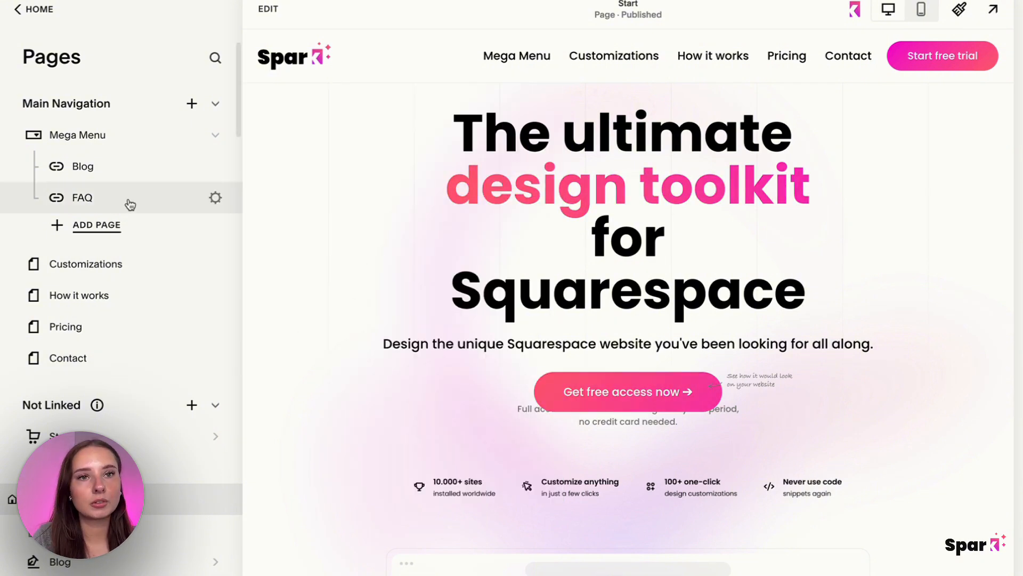
scroll(129, 204, down, 15)
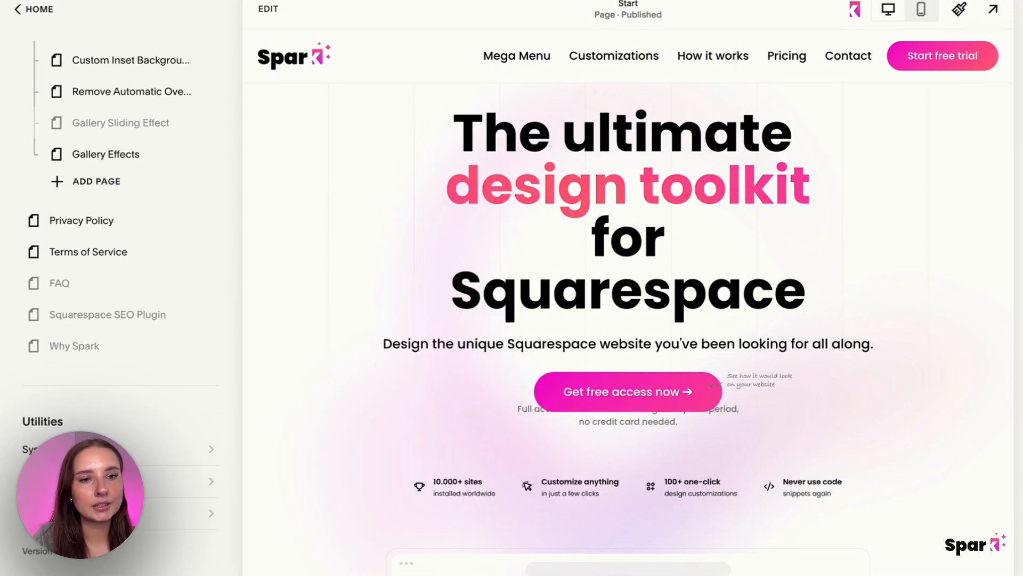
click(107, 480)
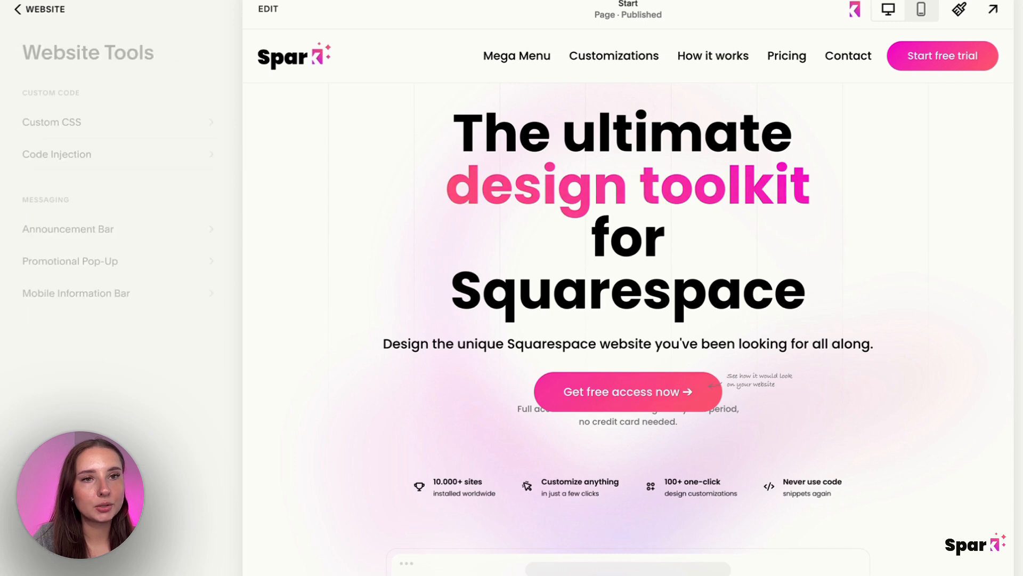
click(137, 119)
scroll(128, 307, down, 20)
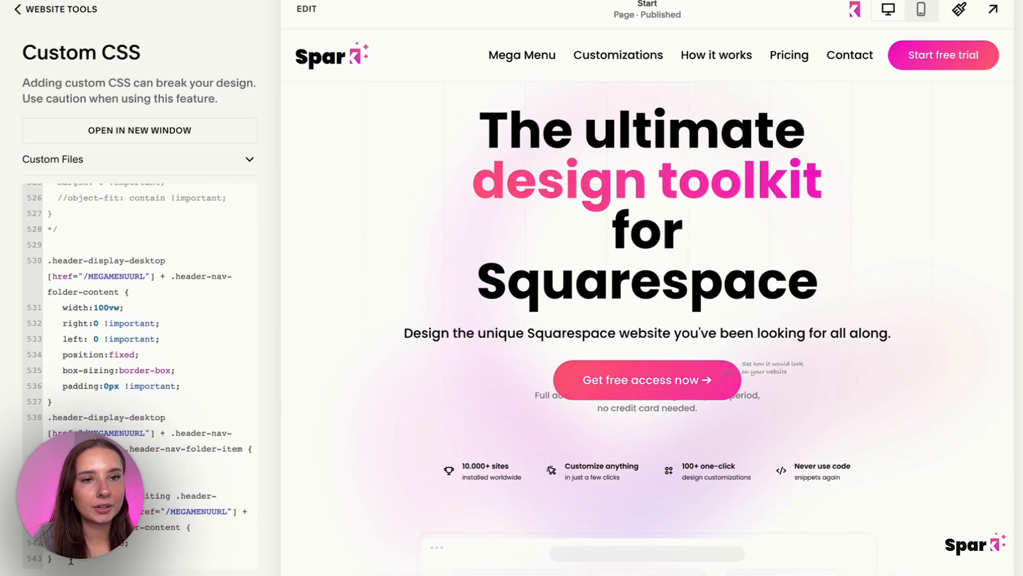
drag(71, 561, 31, 264)
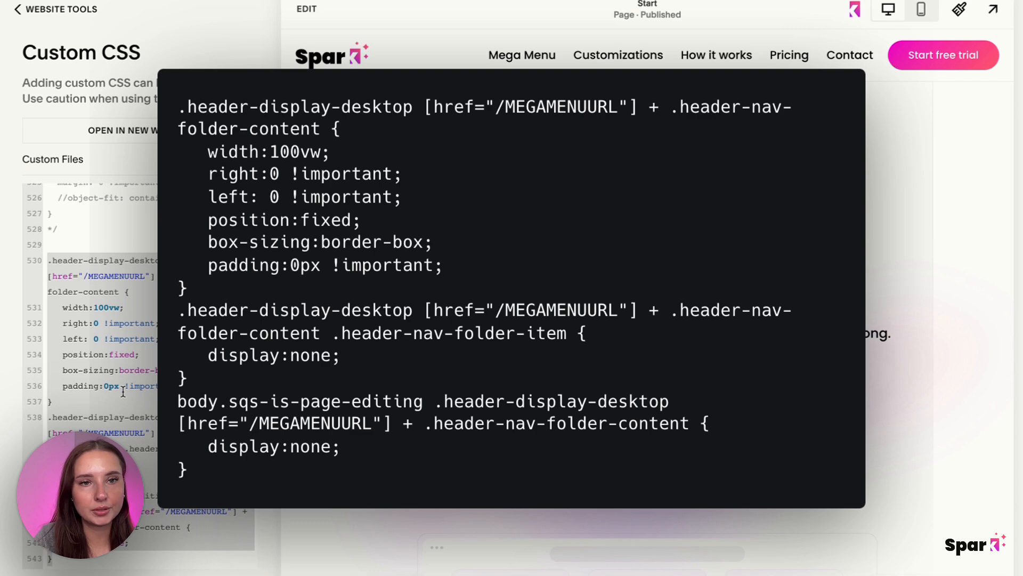
click(104, 309)
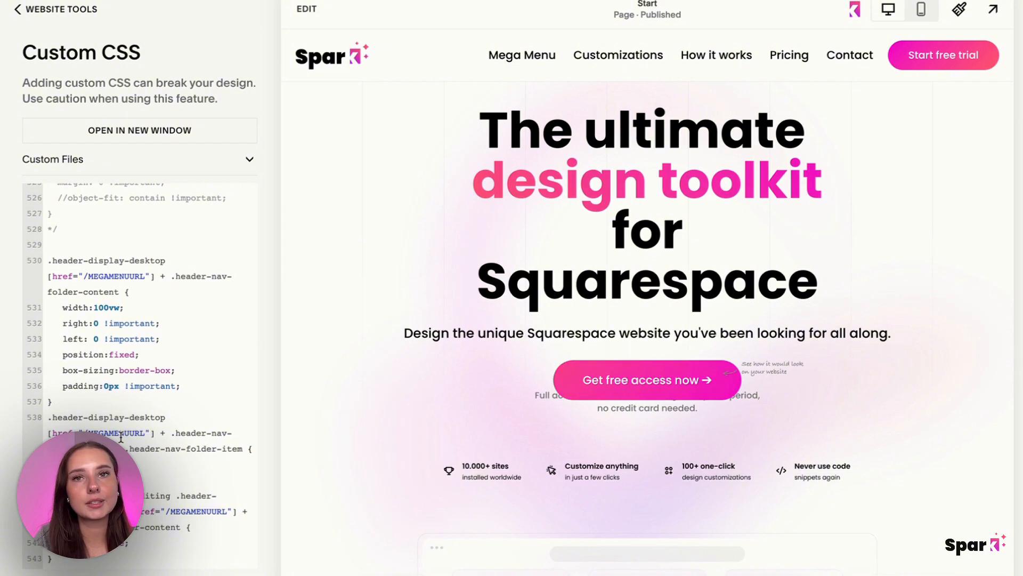
mouse_move(520, 67)
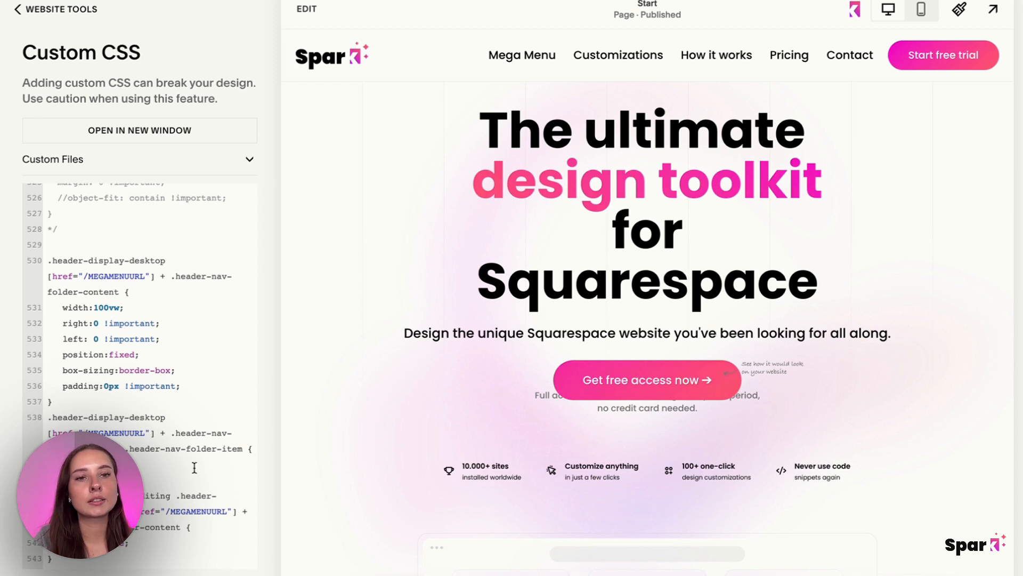
click(103, 307)
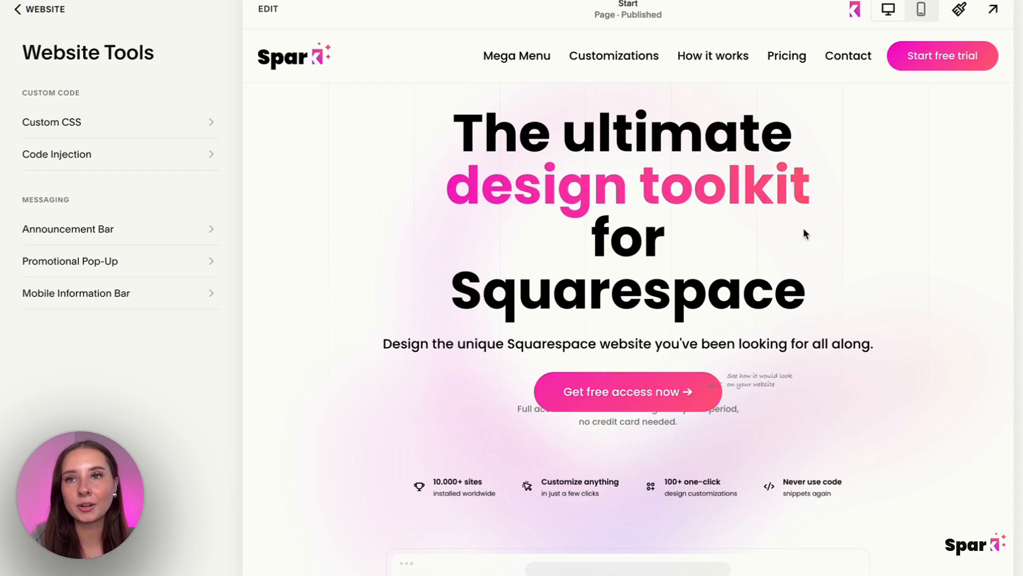
Open the Spark plugin's customizations for the site header and look through the available header options.
click(855, 21)
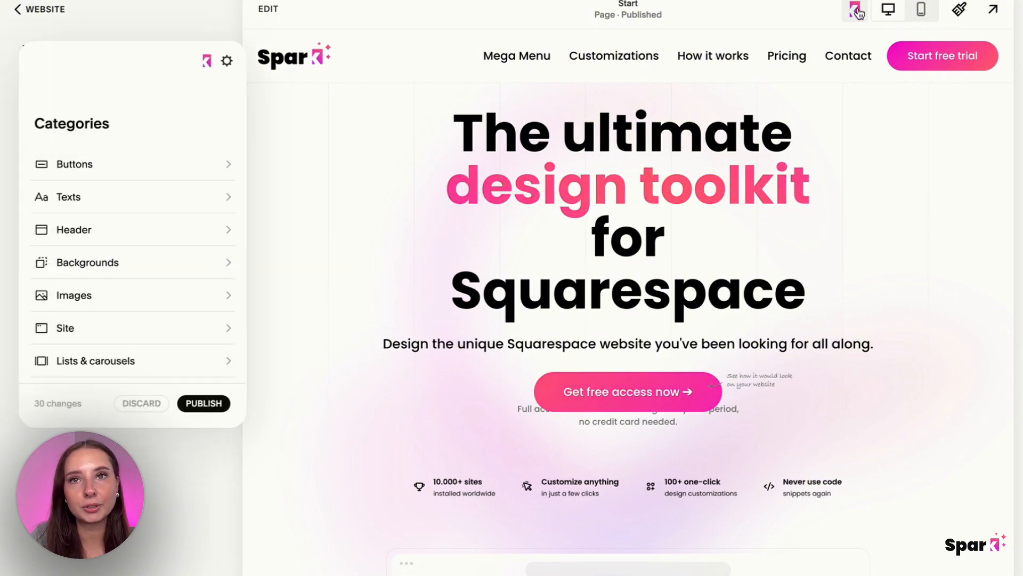
click(413, 68)
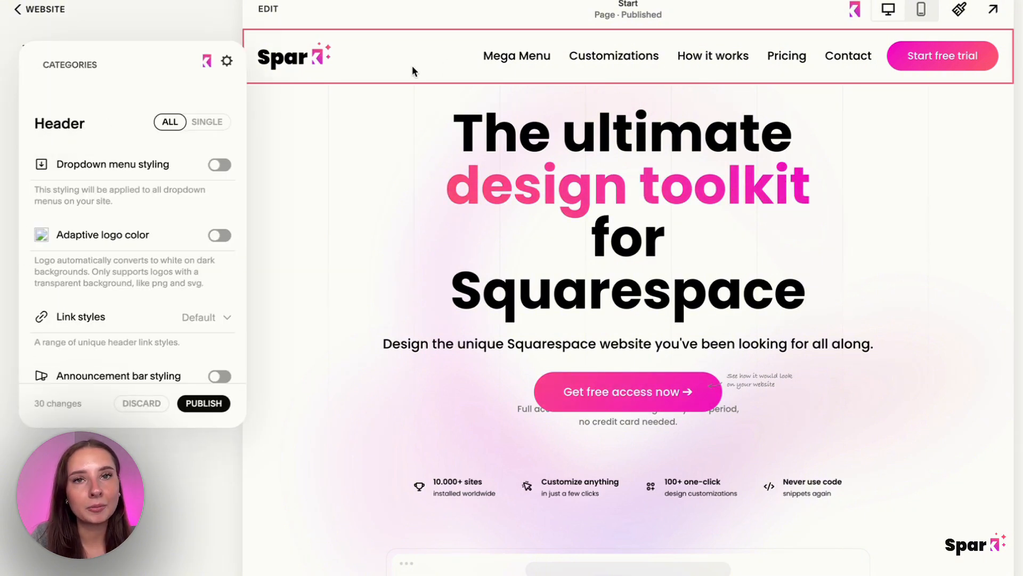
drag(105, 75, 168, 70)
scroll(212, 234, down, 5)
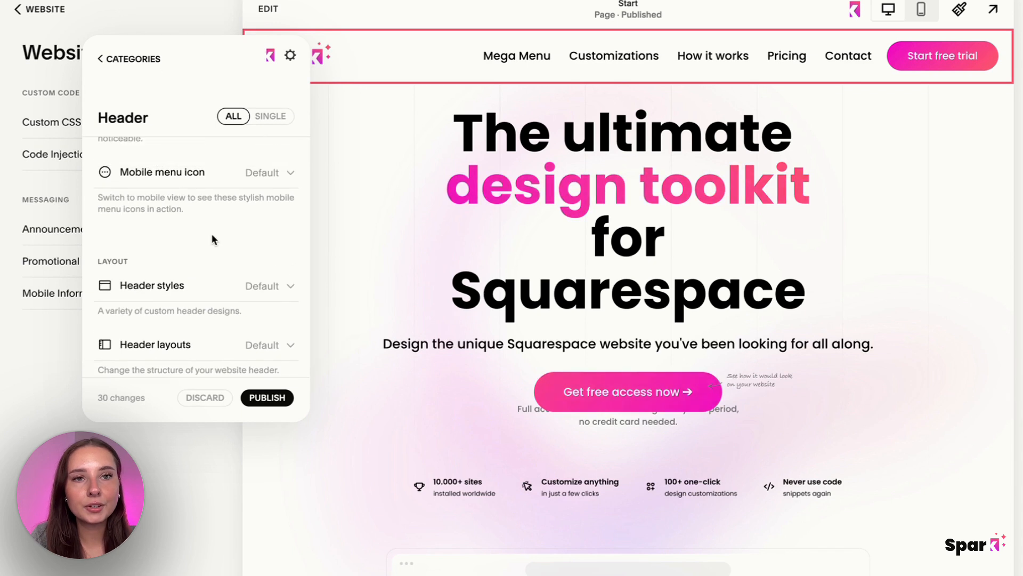
scroll(212, 233, up, 3)
mouse_move(213, 238)
scroll(211, 237, up, 3)
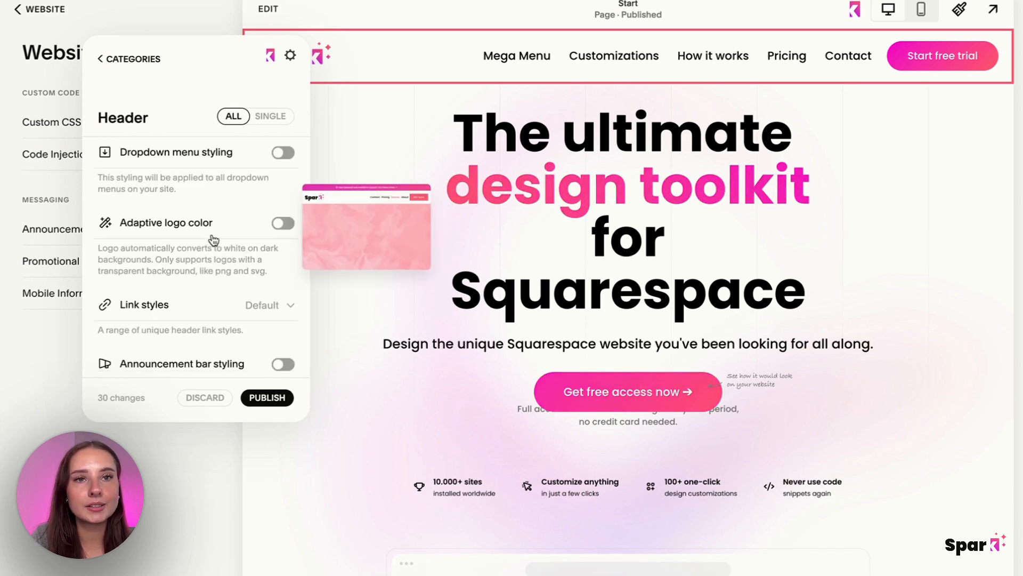
scroll(211, 237, down, 5)
Try the Shadow and Glassmorphism header styles on the site header.
click(239, 313)
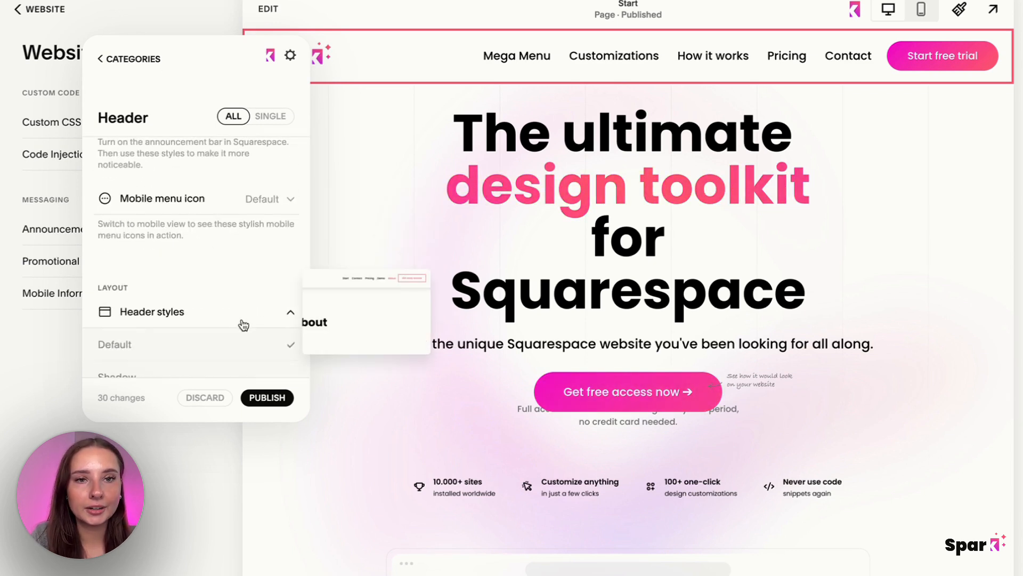
scroll(233, 290, down, 2)
click(235, 276)
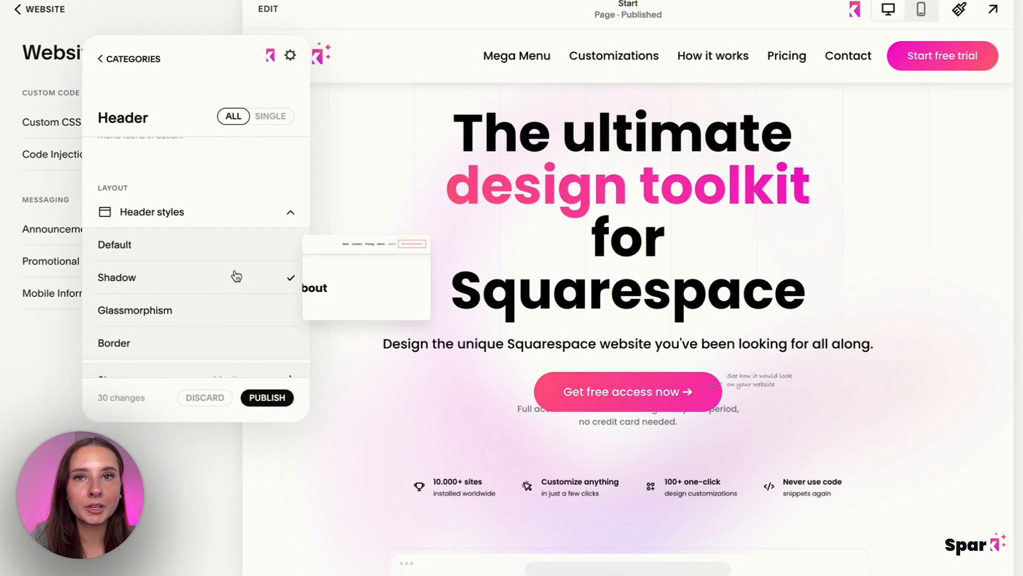
click(241, 310)
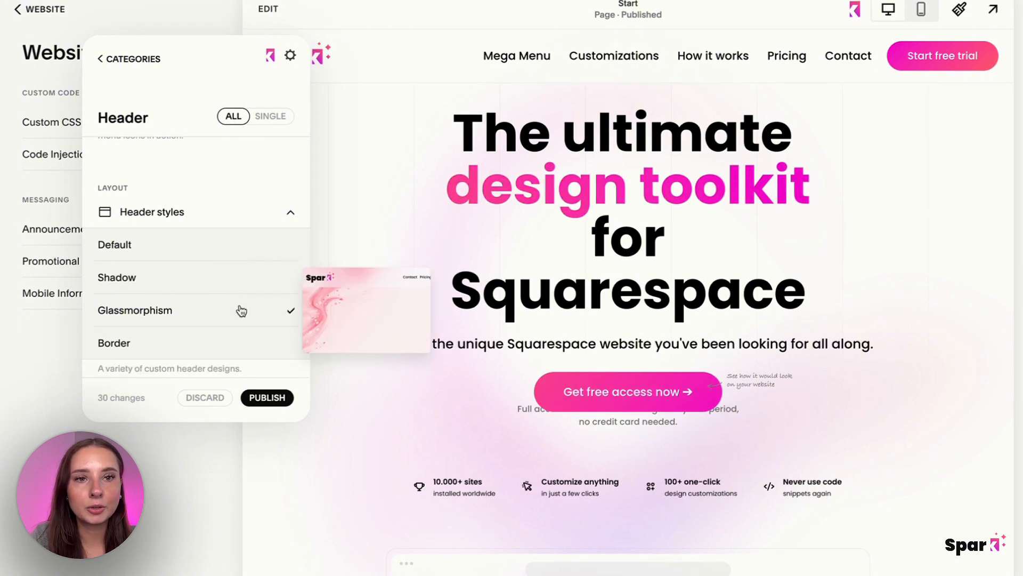
Try the Border header style with the border color #ff576a and an adjusted border width.
click(239, 341)
scroll(243, 341, down, 2)
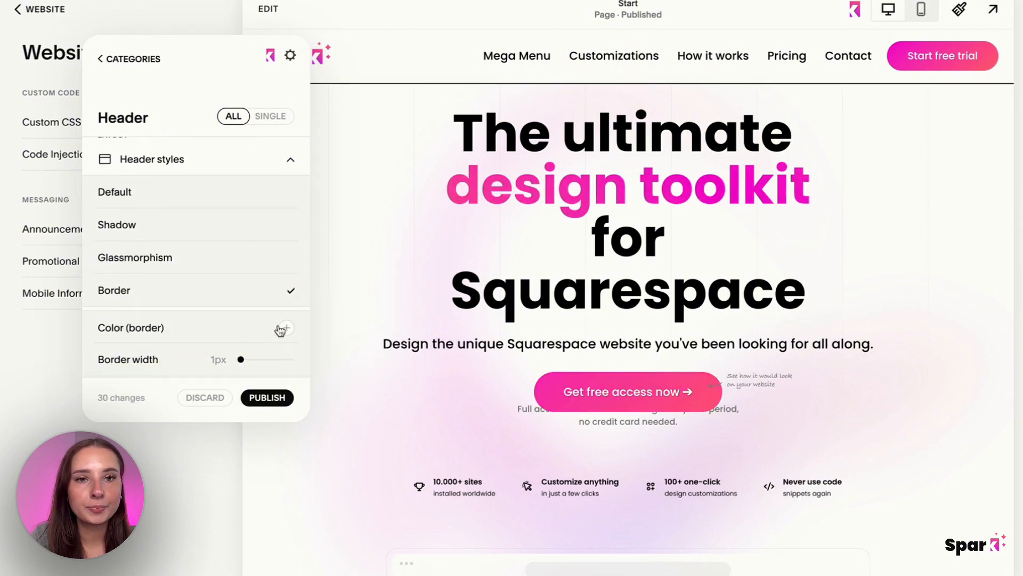
click(289, 329)
click(322, 361)
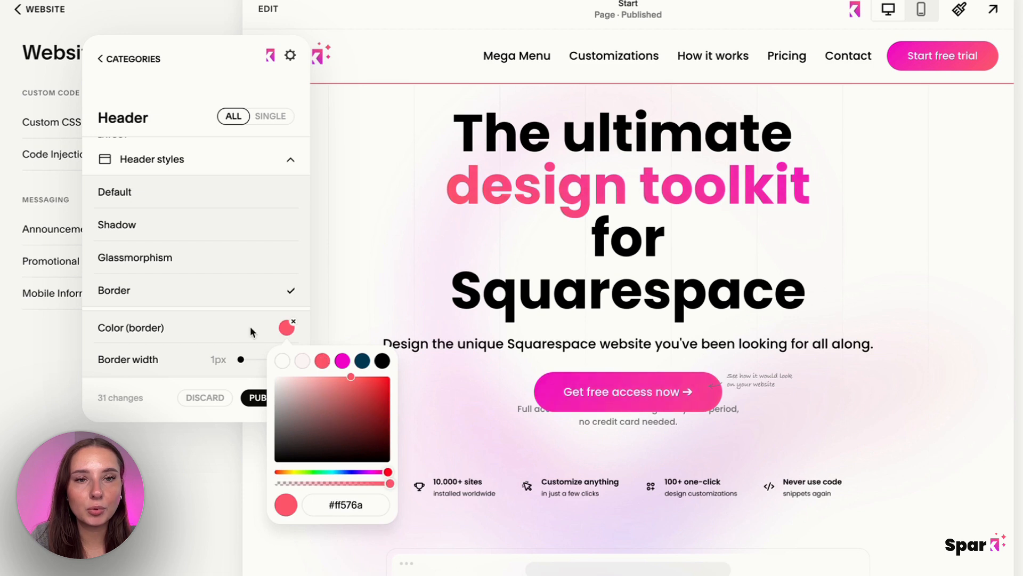
click(250, 327)
scroll(250, 327, down, 2)
drag(240, 293, 212, 302)
scroll(212, 297, up, 2)
Try the Glassmorphism header style once more, then set the header style to Shadow.
click(203, 243)
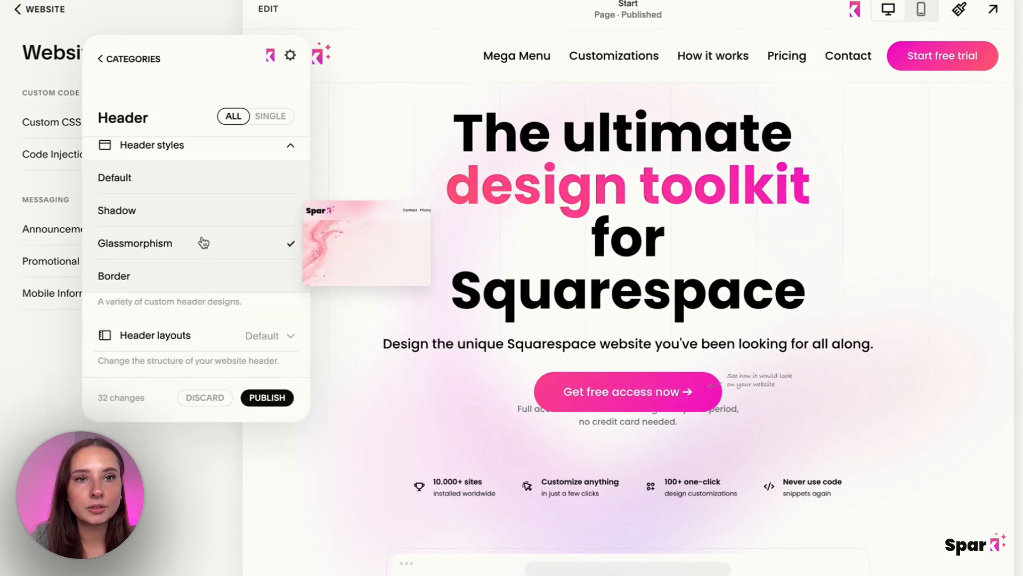
click(189, 211)
scroll(188, 209, up, 1)
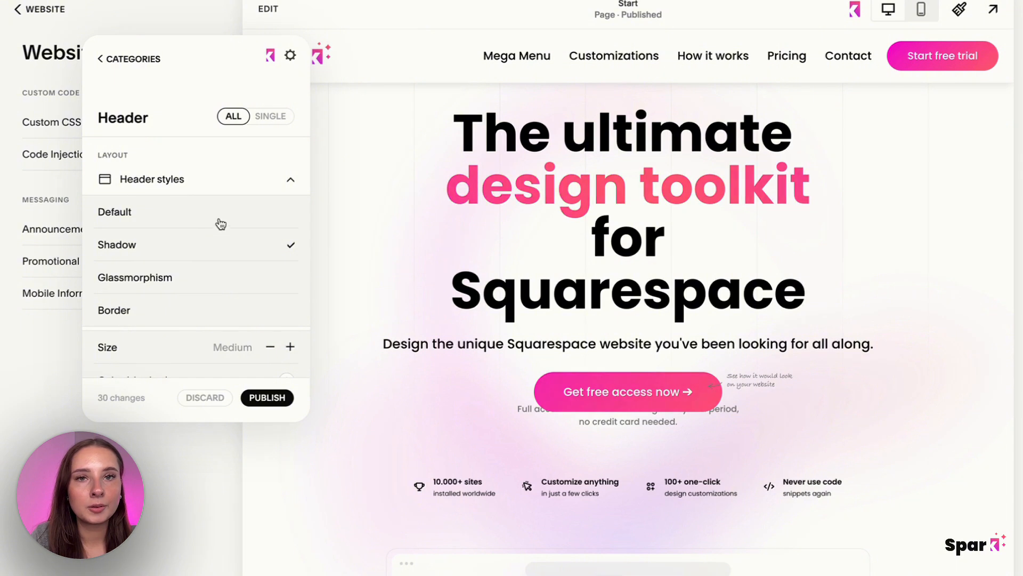
scroll(226, 228, down, 3)
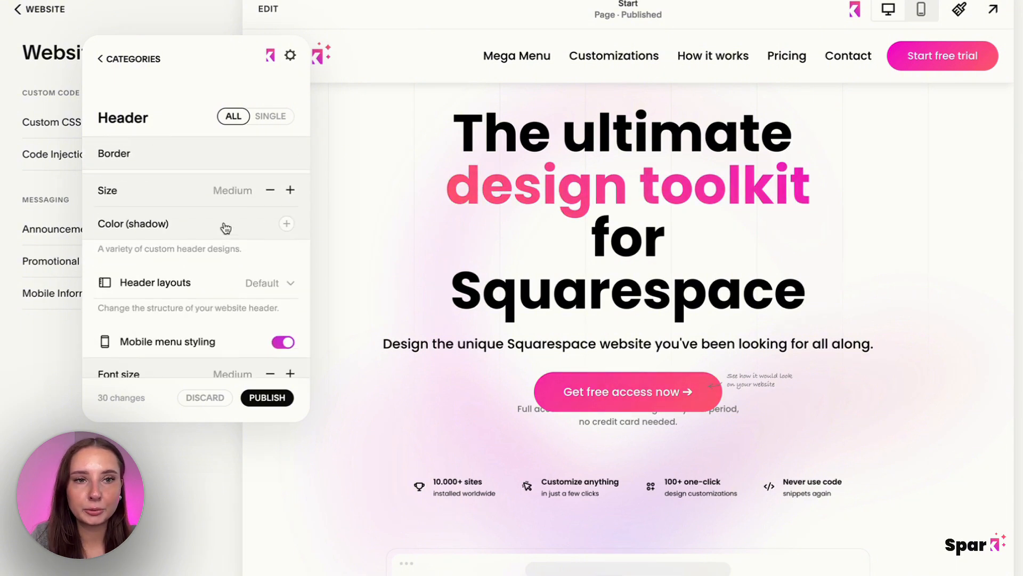
Try the Floating, Mobile menu and Vertical header layouts, then restore the Default layout.
click(251, 284)
scroll(252, 288, down, 2)
click(246, 273)
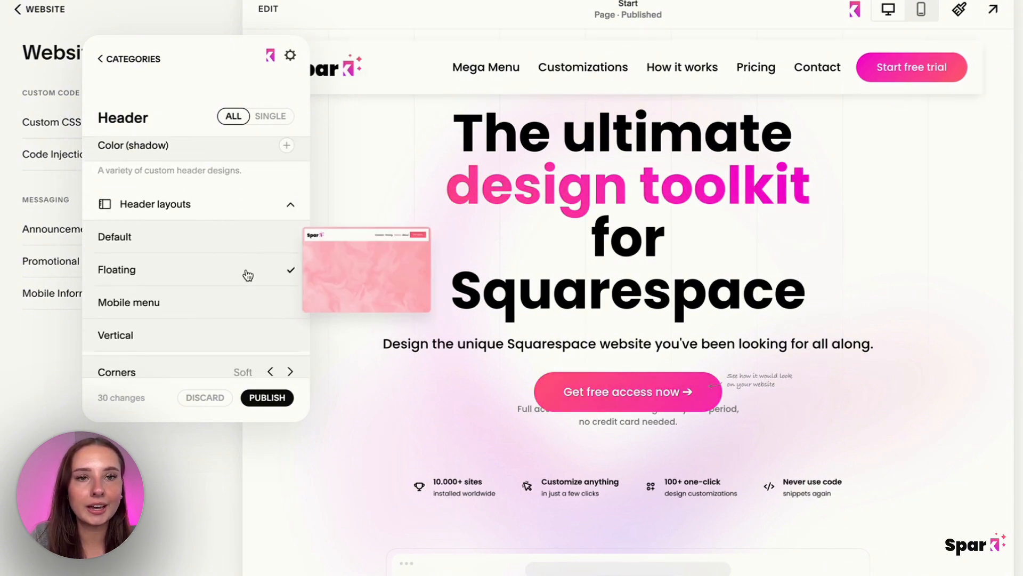
click(248, 304)
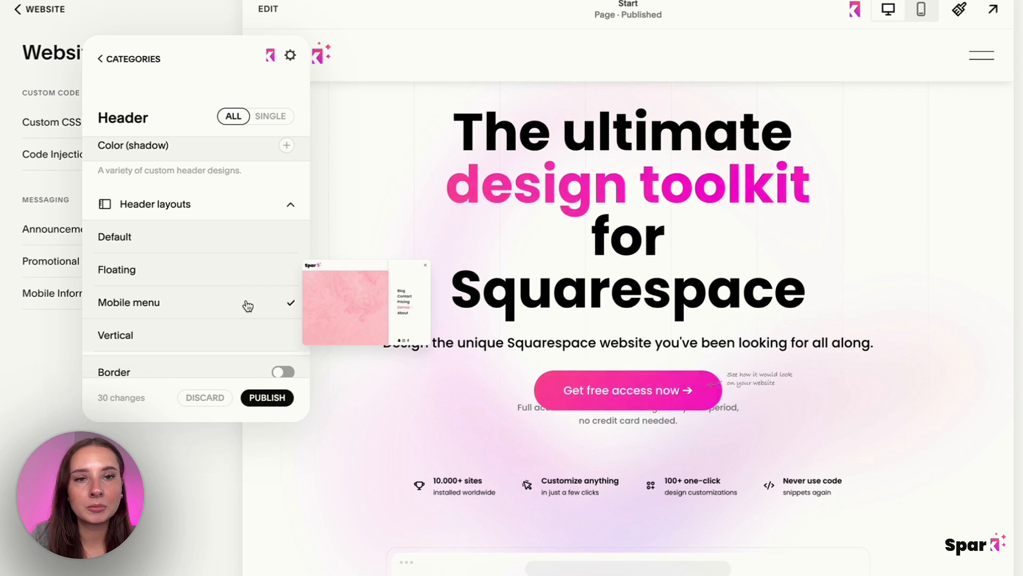
click(240, 345)
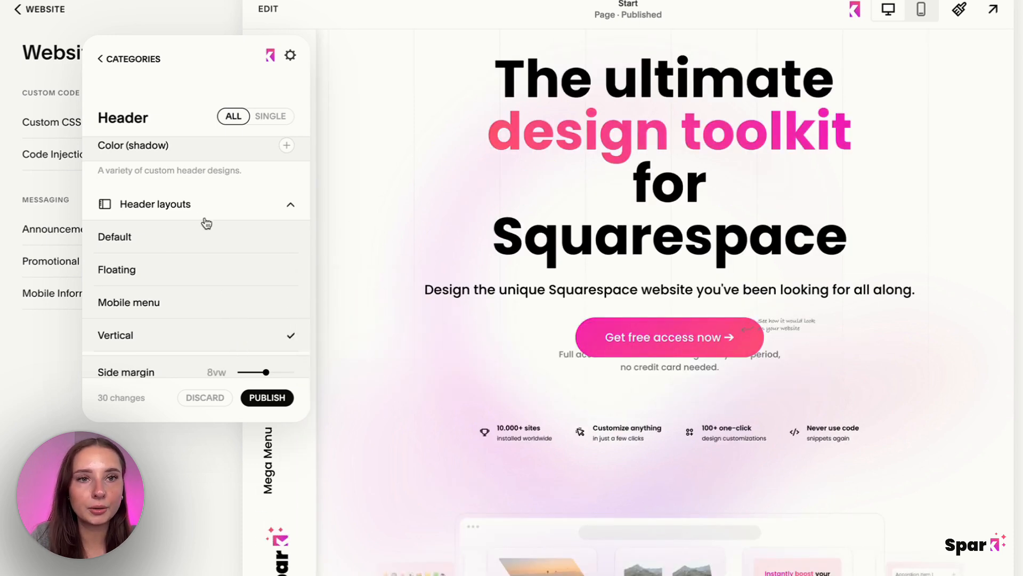
click(195, 237)
Try the Line, Glassmorphism and Clean link styles on the header links.
scroll(243, 266, up, 5)
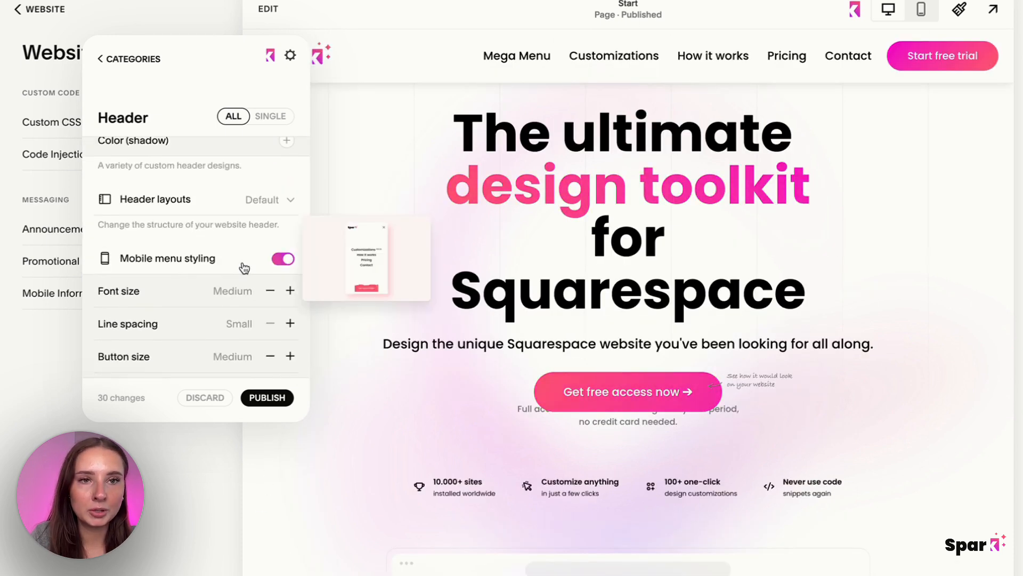
scroll(243, 267, up, 10)
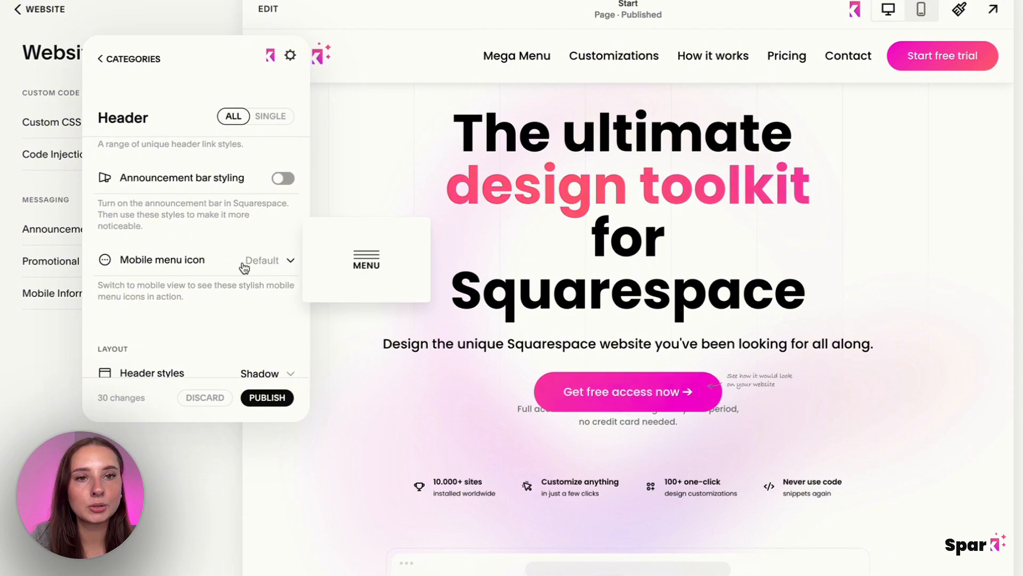
click(259, 313)
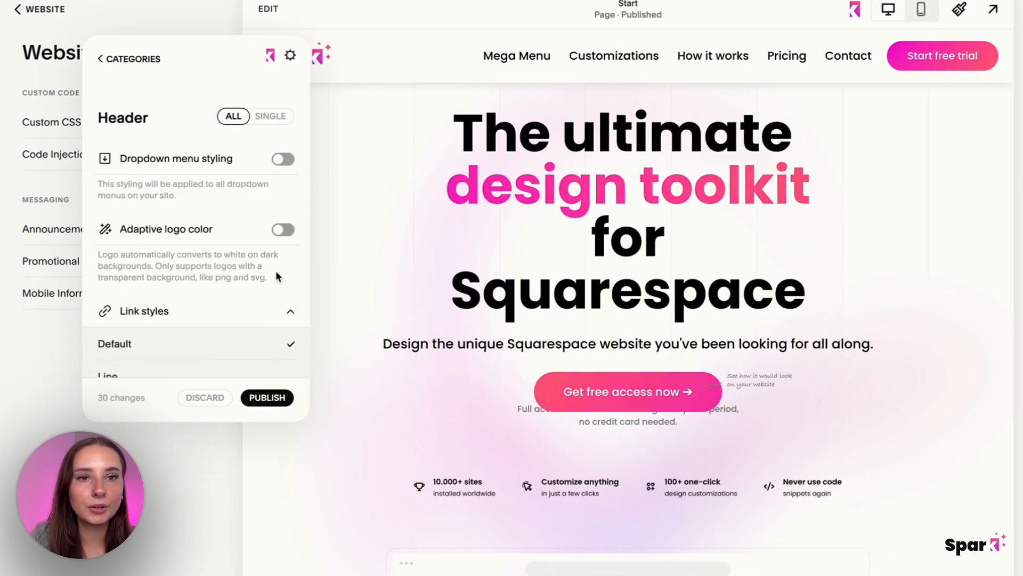
scroll(276, 270, down, 2)
click(260, 292)
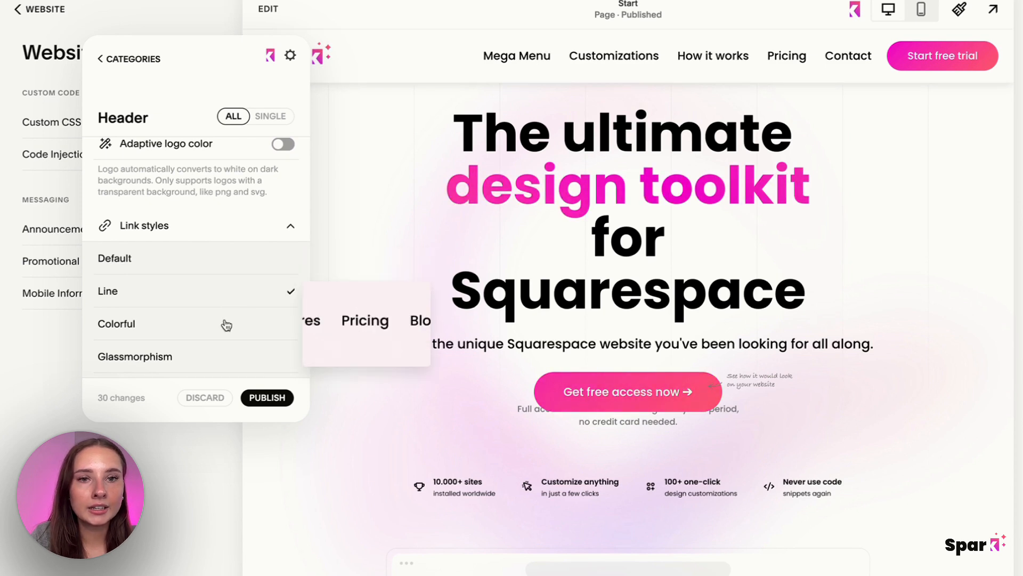
click(221, 356)
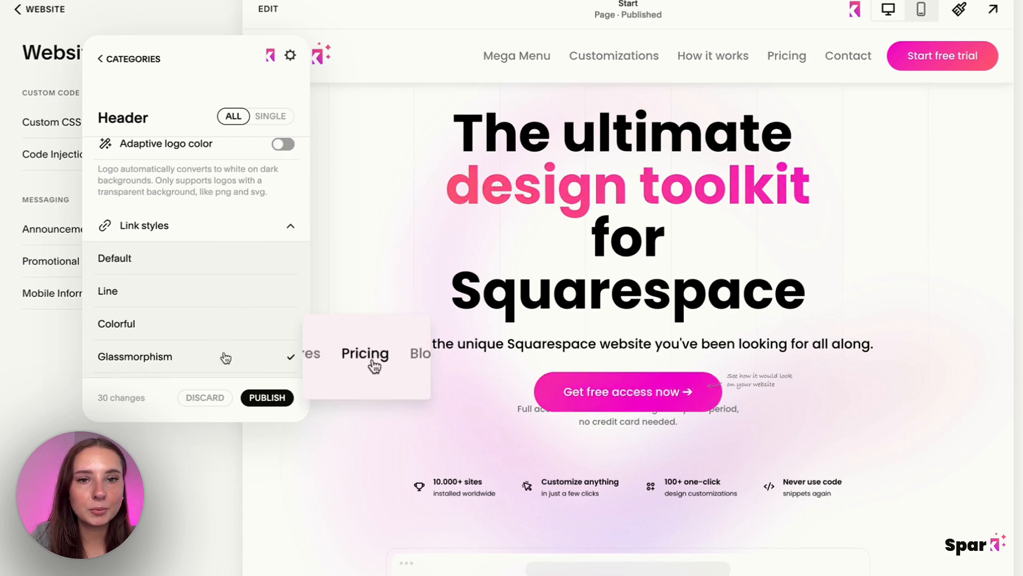
scroll(221, 356, down, 1)
click(223, 332)
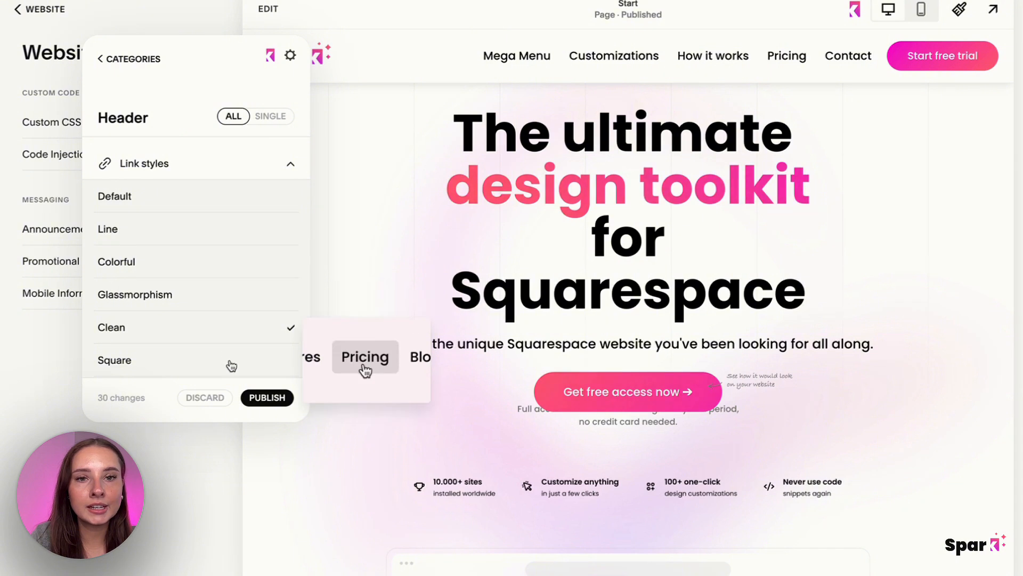
Try the Square, Dot and Flip link styles, then set the link style to Line and preview the header links.
click(229, 361)
scroll(228, 363, down, 1)
click(233, 334)
scroll(231, 320, down, 1)
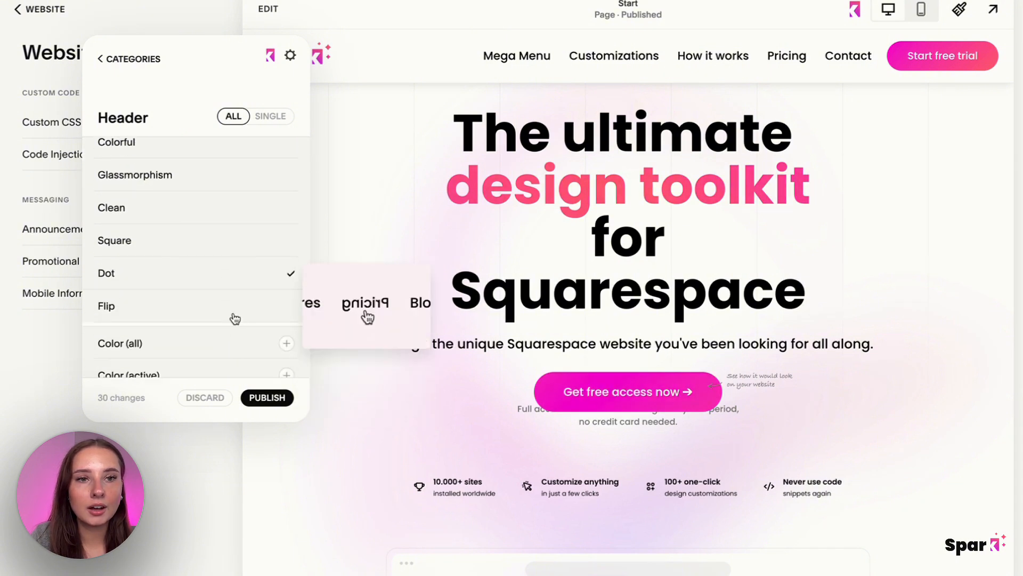
click(235, 318)
scroll(233, 317, up, 2)
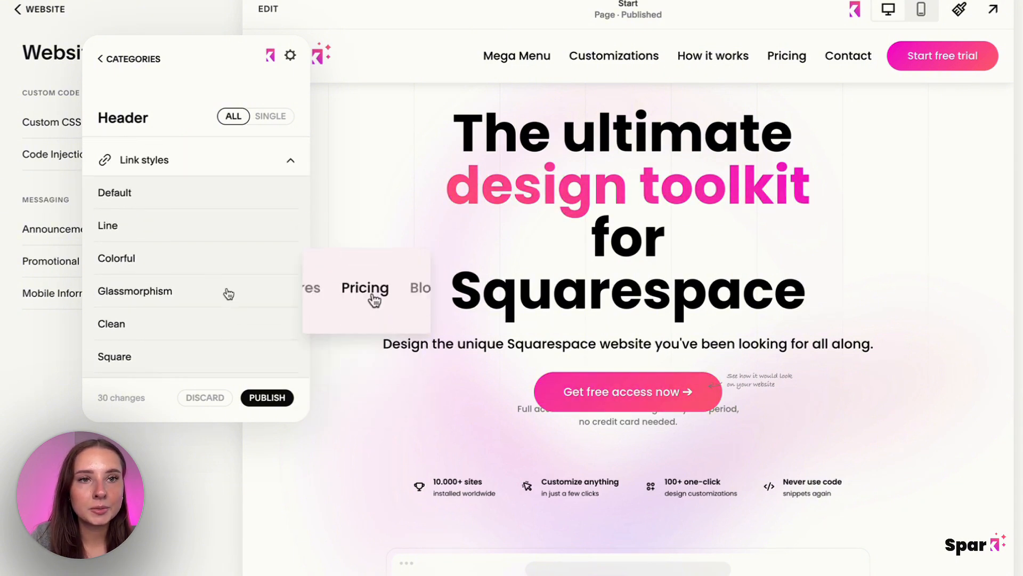
click(855, 11)
mouse_move(509, 64)
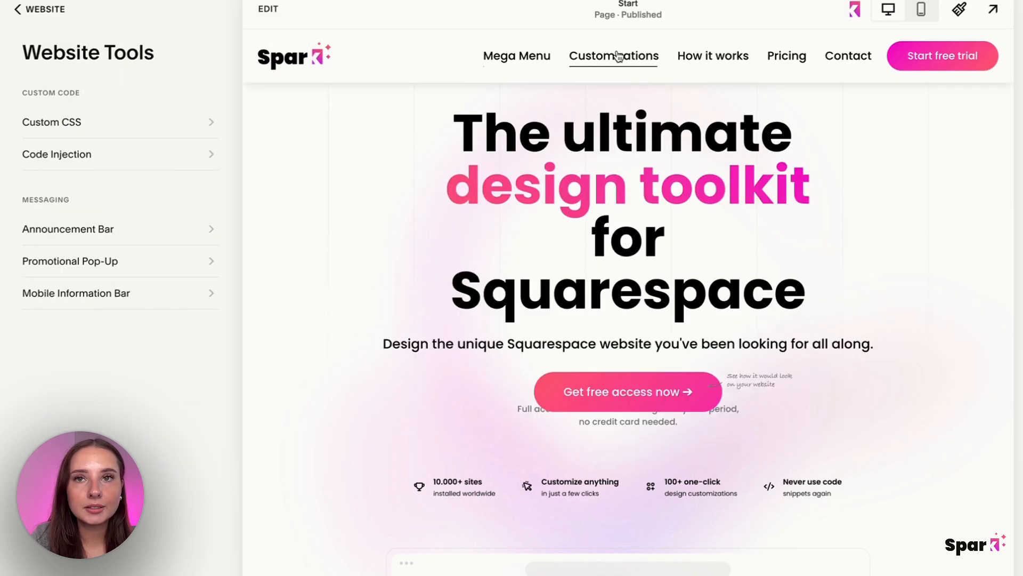
Reopen the Spark header customizations and set the color of all header links to #ff576a.
click(855, 11)
click(250, 224)
scroll(277, 240, down, 3)
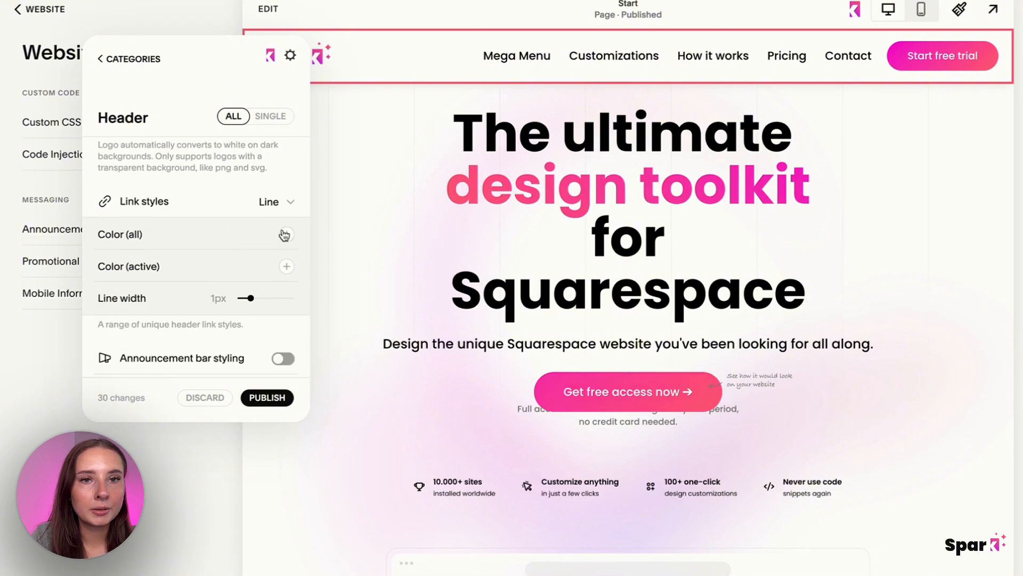
click(287, 234)
click(323, 267)
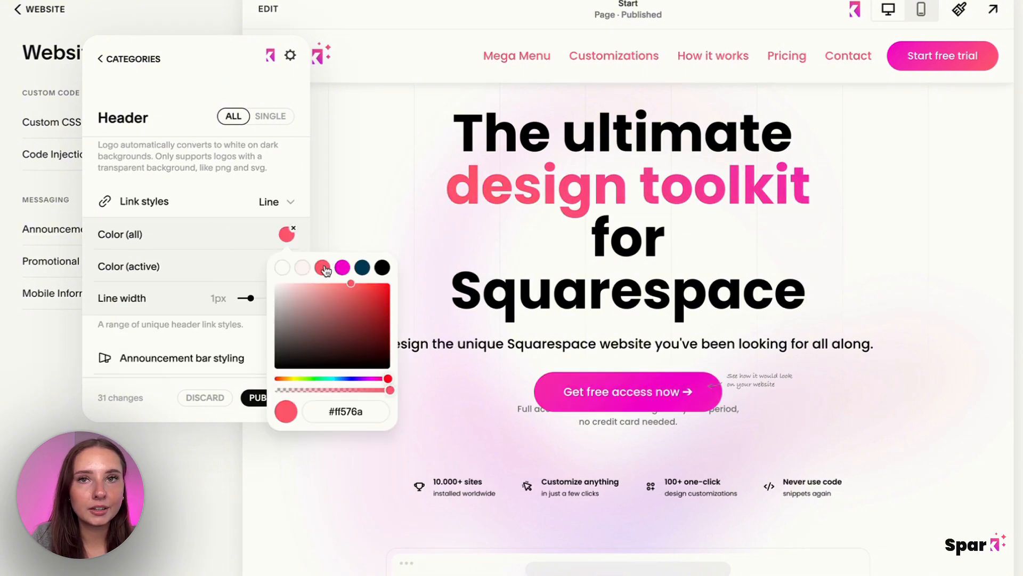
click(236, 236)
Set the header links' line width to 3px and their active color to black, then preview the links.
click(287, 266)
click(302, 300)
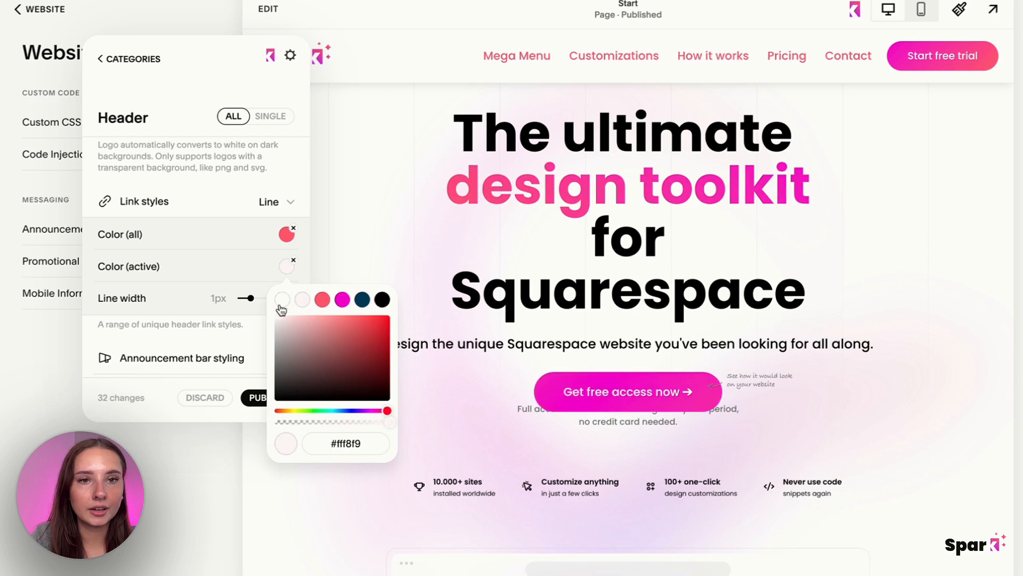
drag(239, 303, 269, 297)
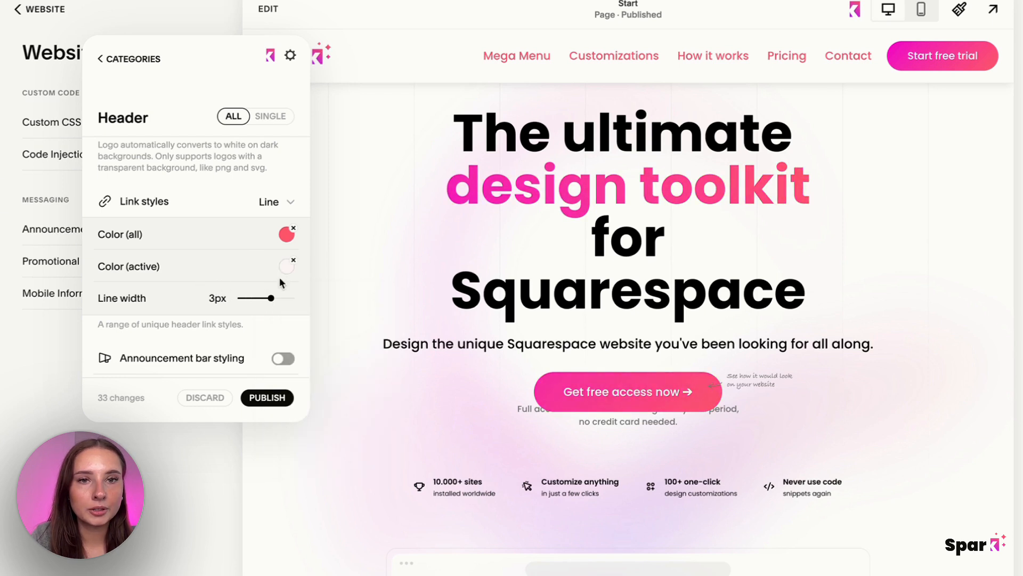
click(286, 266)
click(382, 300)
click(372, 226)
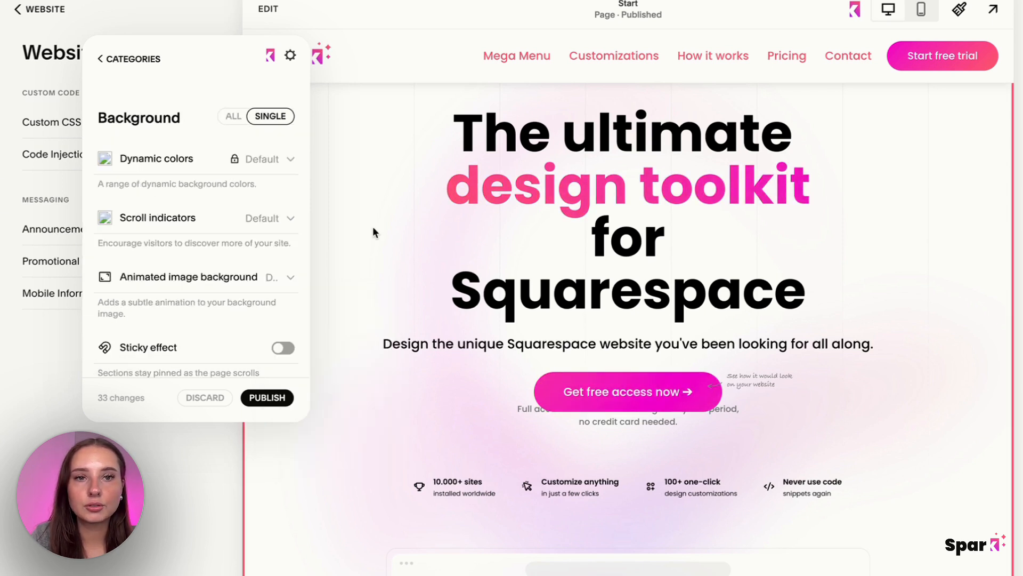
click(854, 9)
mouse_move(533, 60)
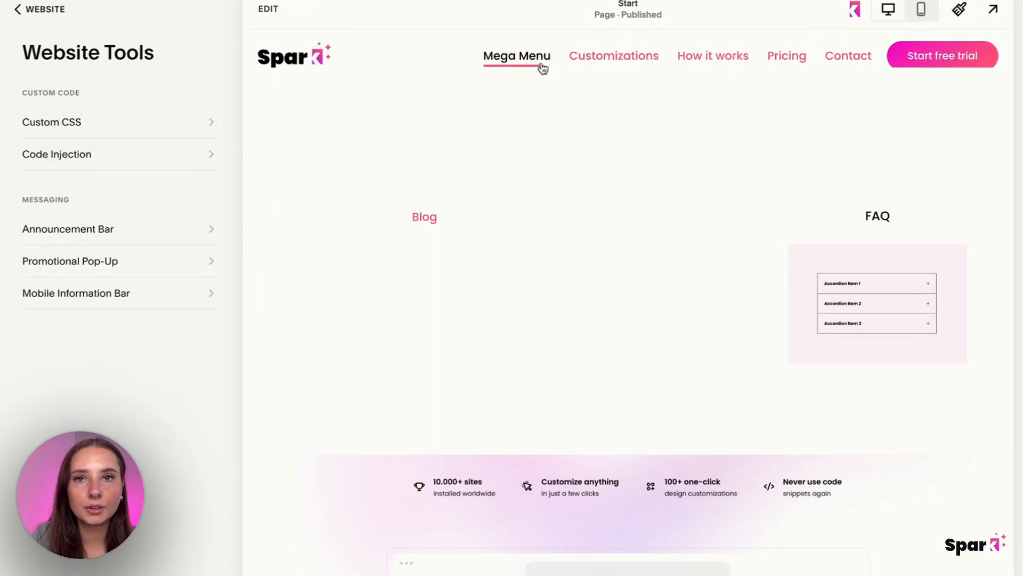
Turn on the adaptive logo color for the site header and close the Spark customizations.
click(844, 57)
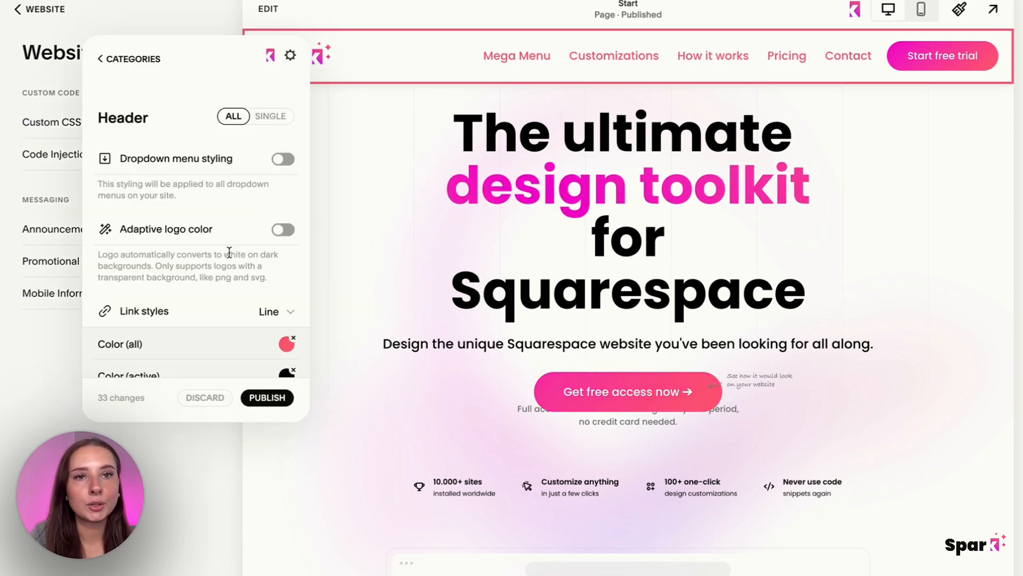
mouse_move(276, 237)
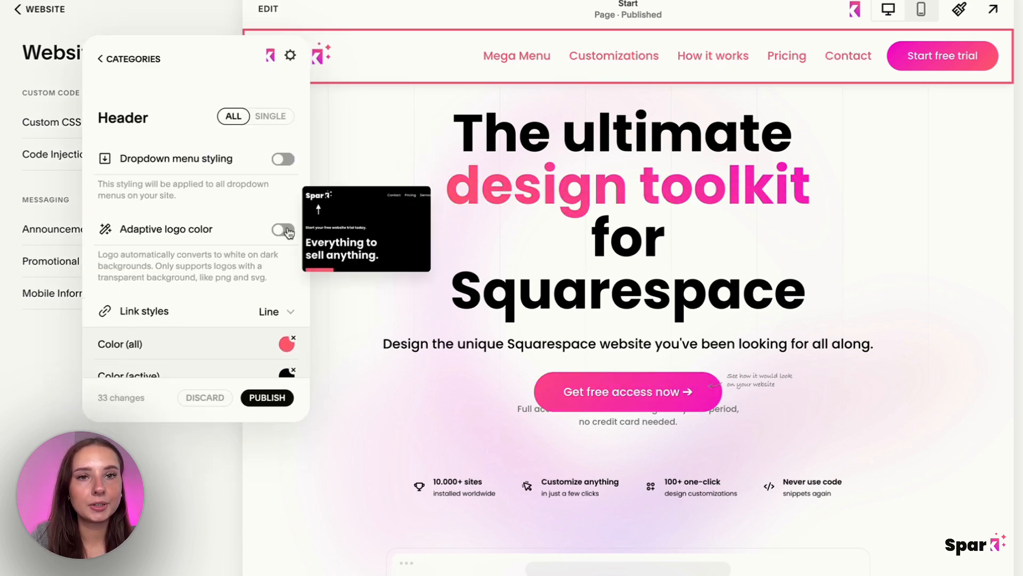
click(284, 230)
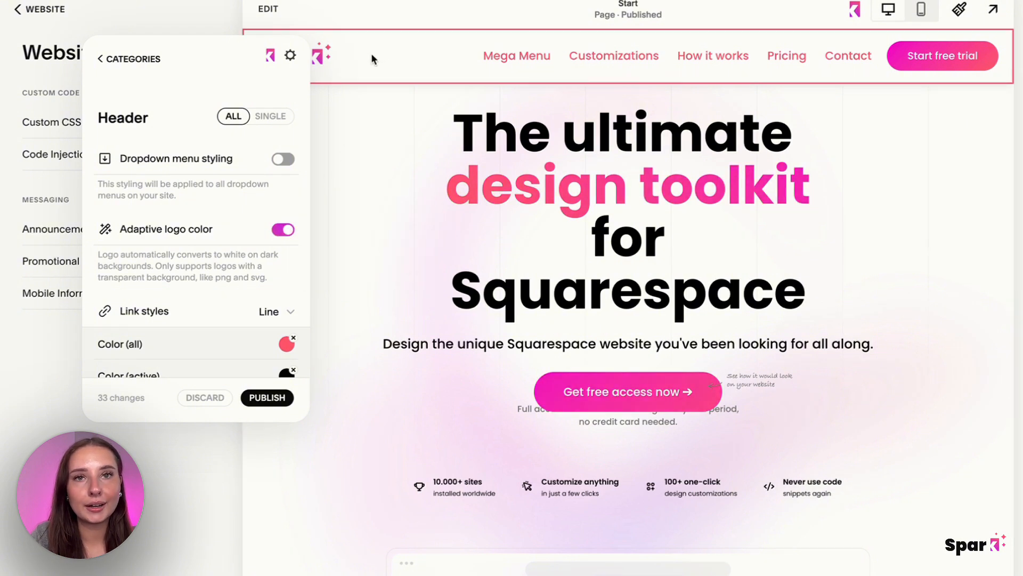
click(360, 149)
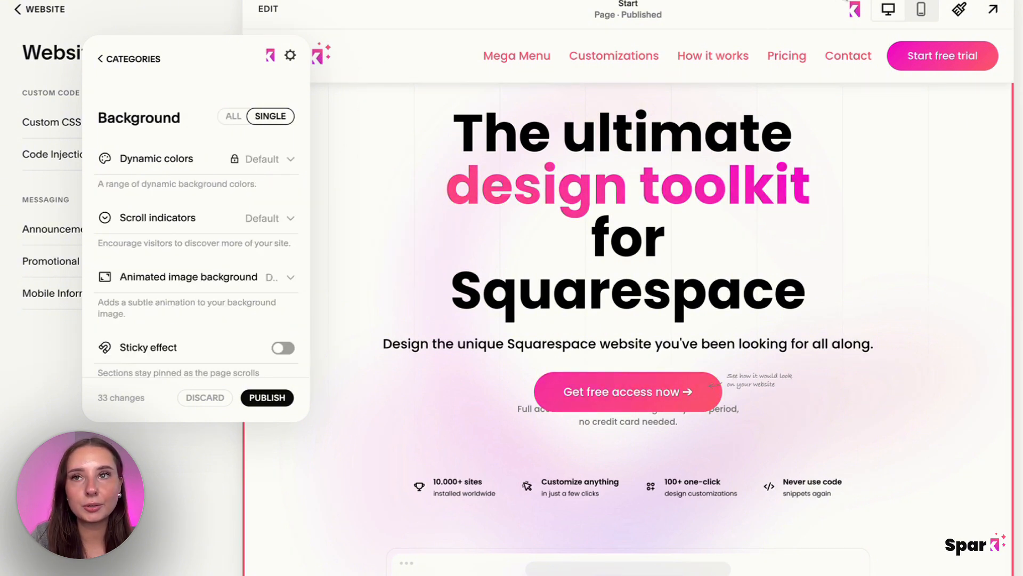
click(855, 9)
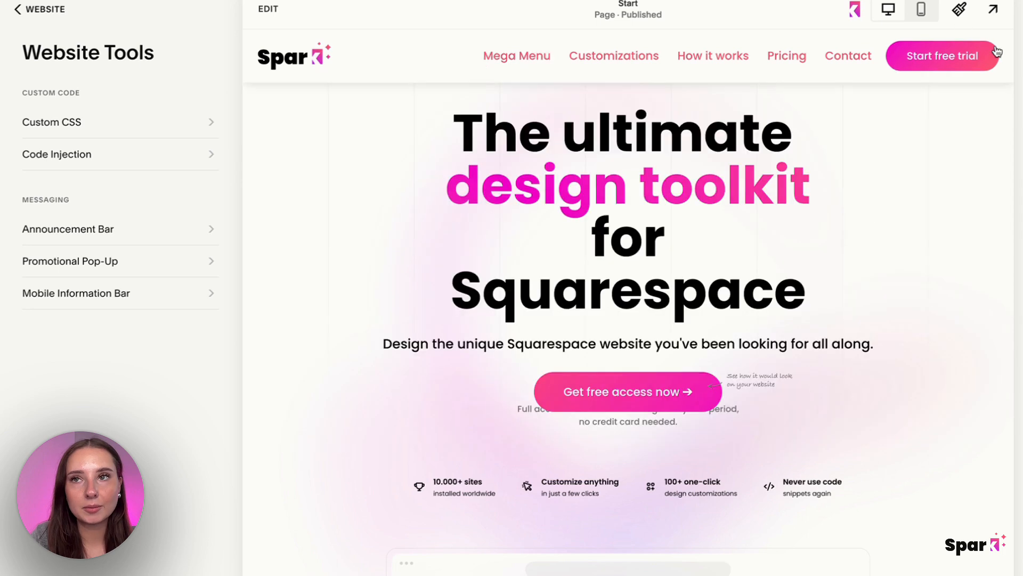
Open the site header for editing and show its color theme options.
click(268, 9)
click(507, 47)
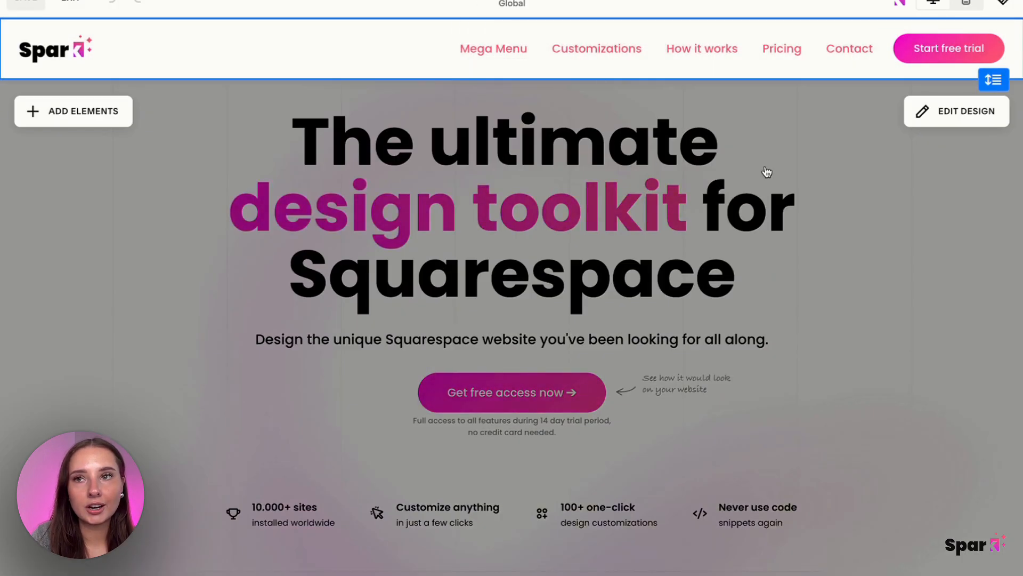
click(922, 111)
click(864, 123)
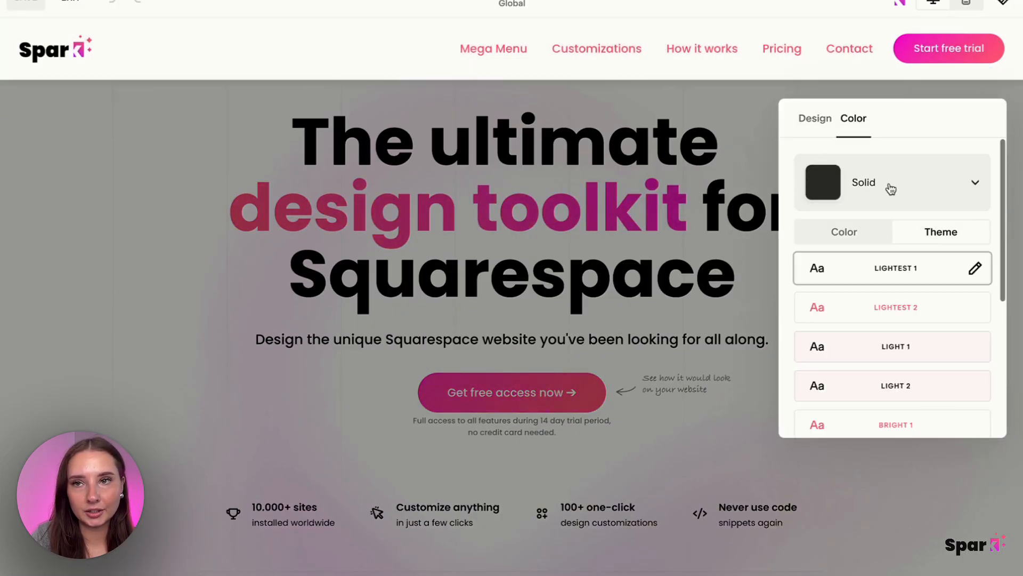
Try the Light 1, Light 2, Darkest 1 and Lightest 1 color themes on the header.
click(887, 347)
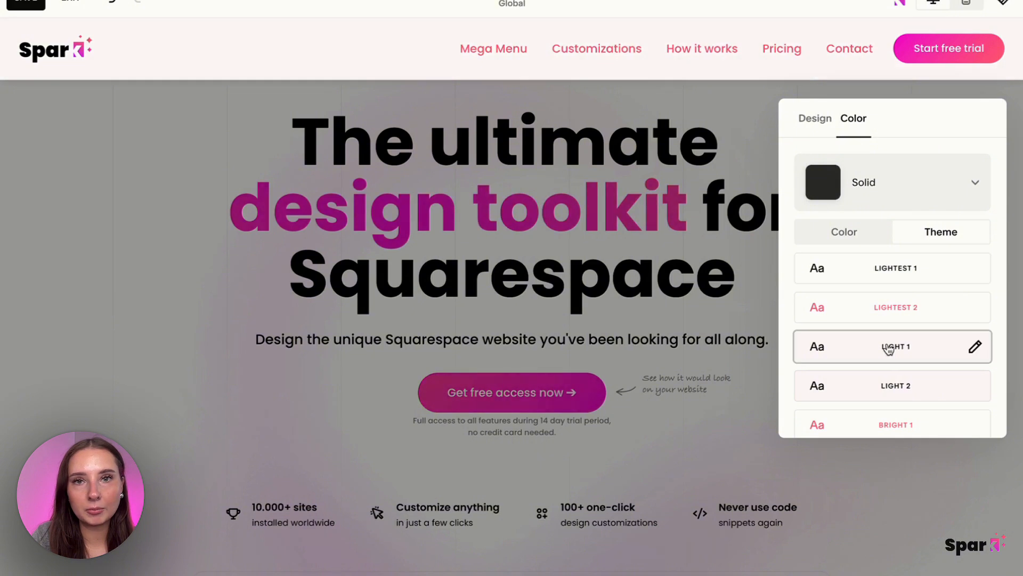
click(888, 390)
scroll(889, 391, down, 3)
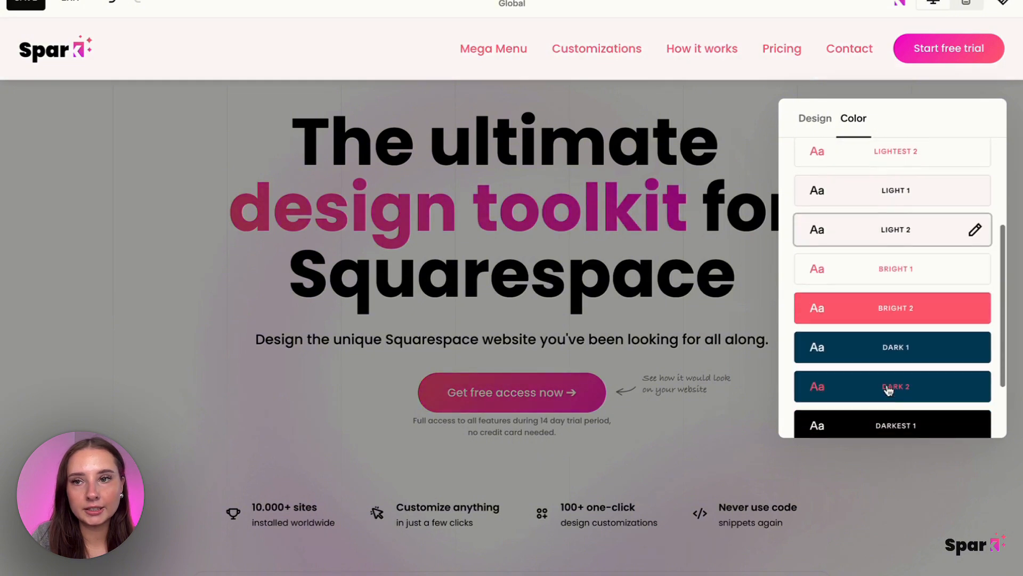
click(909, 414)
scroll(886, 309, up, 3)
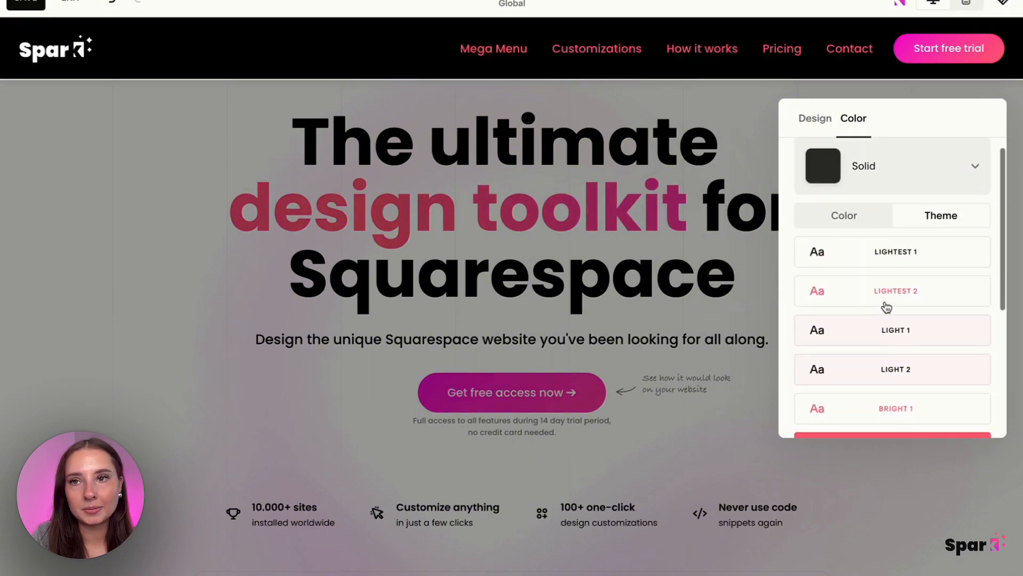
scroll(909, 290, down, 2)
scroll(917, 224, up, 1)
click(919, 201)
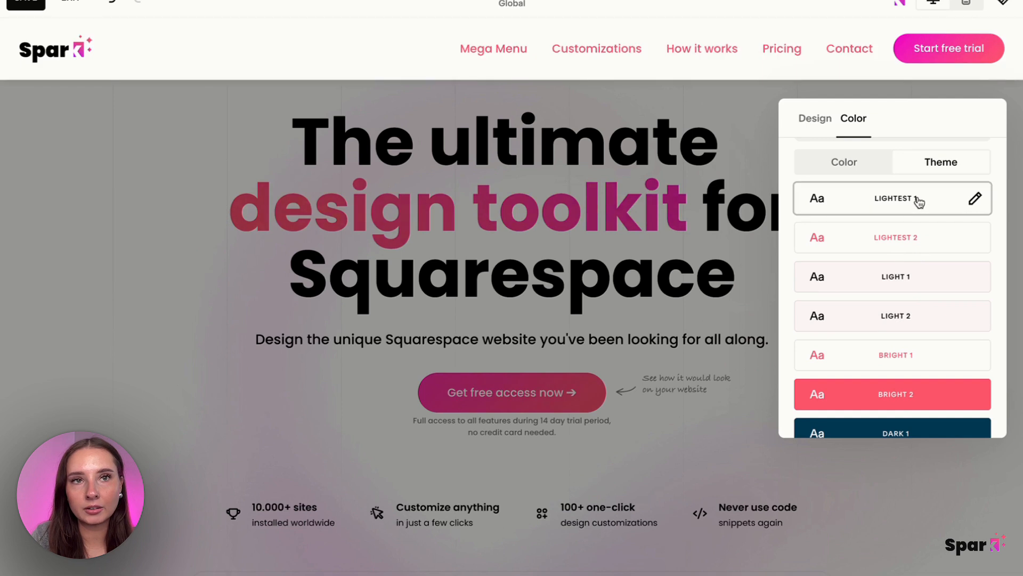
Compare the Darkest 1, Dark 1, Bright 2 and Bright 1 header themes, then set the header theme to Darkest 1.
scroll(919, 202, down, 1)
scroll(919, 201, down, 3)
click(908, 333)
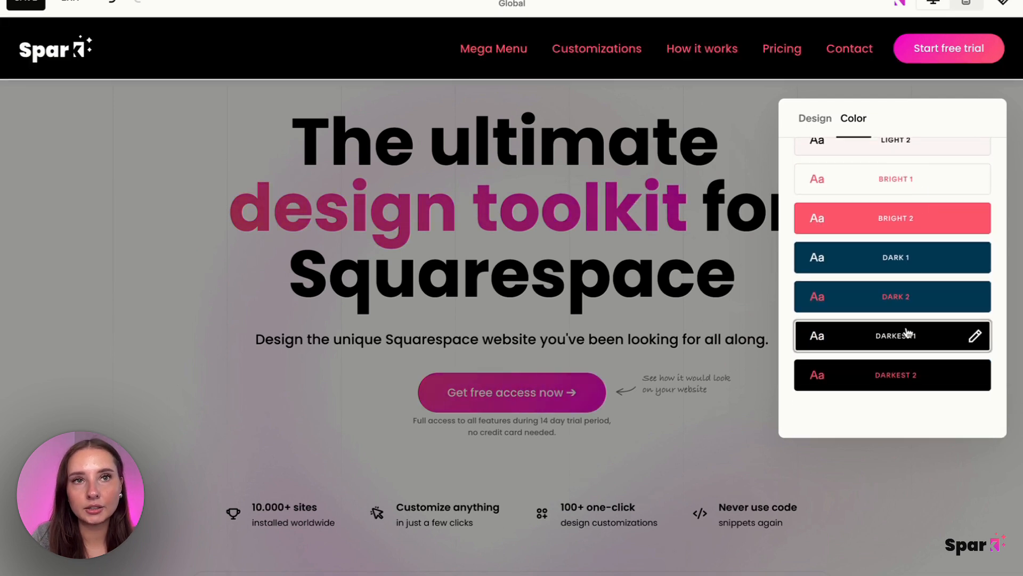
click(905, 266)
click(899, 223)
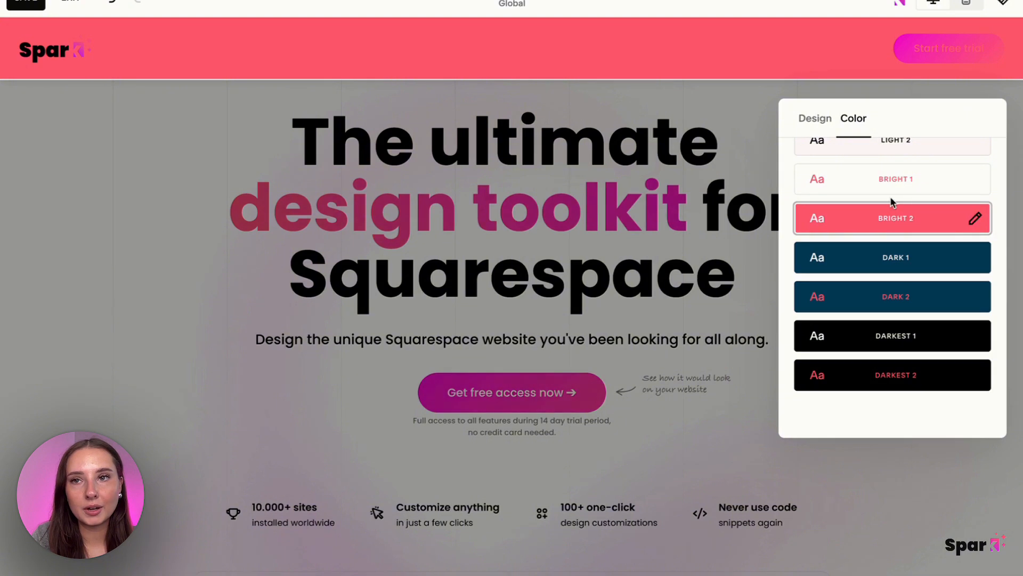
click(889, 182)
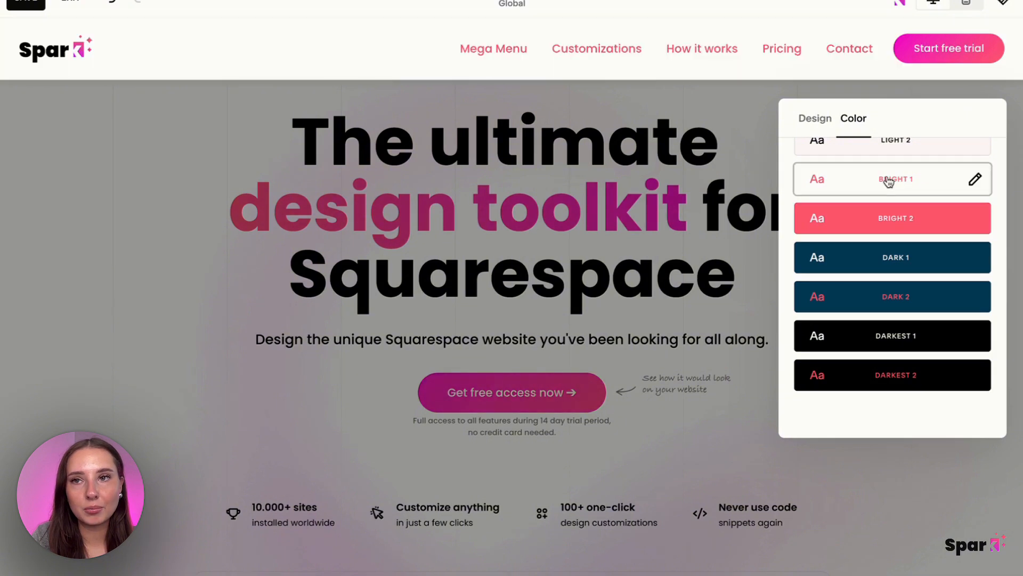
click(908, 336)
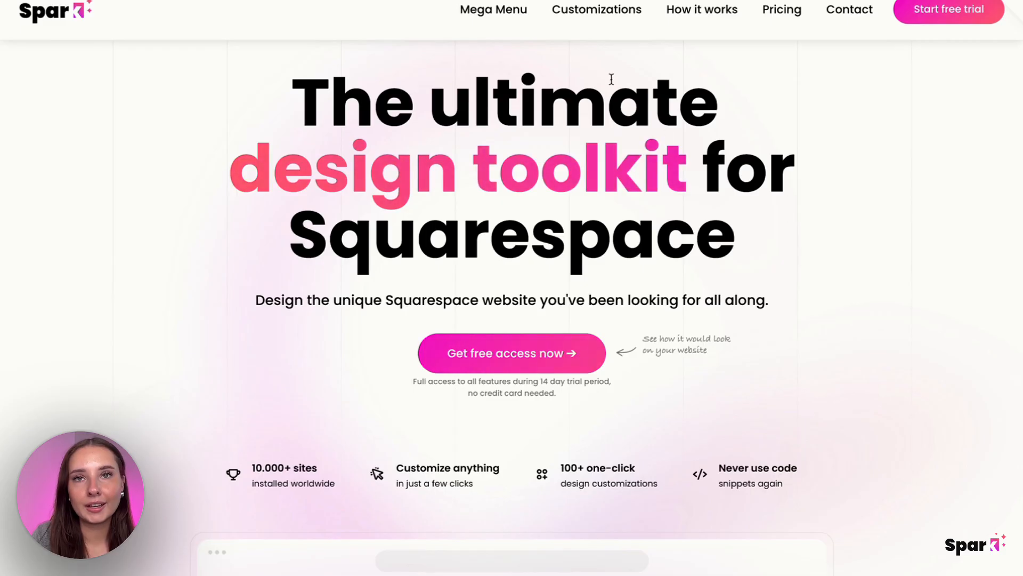
mouse_move(491, 7)
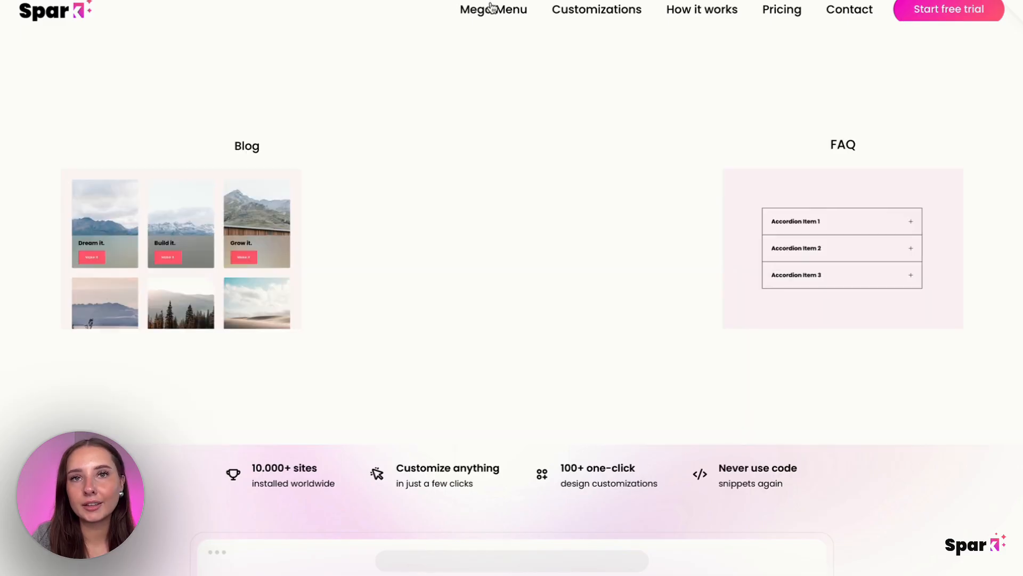